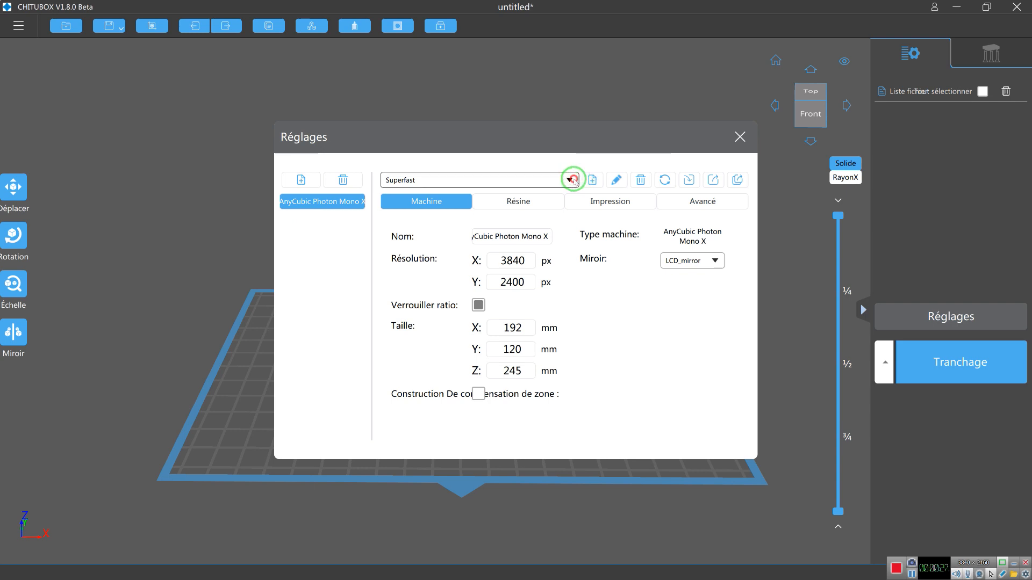
Review the Superfast profile's resin and print parameters in the printer settings.
left_click(573, 180)
left_click(574, 181)
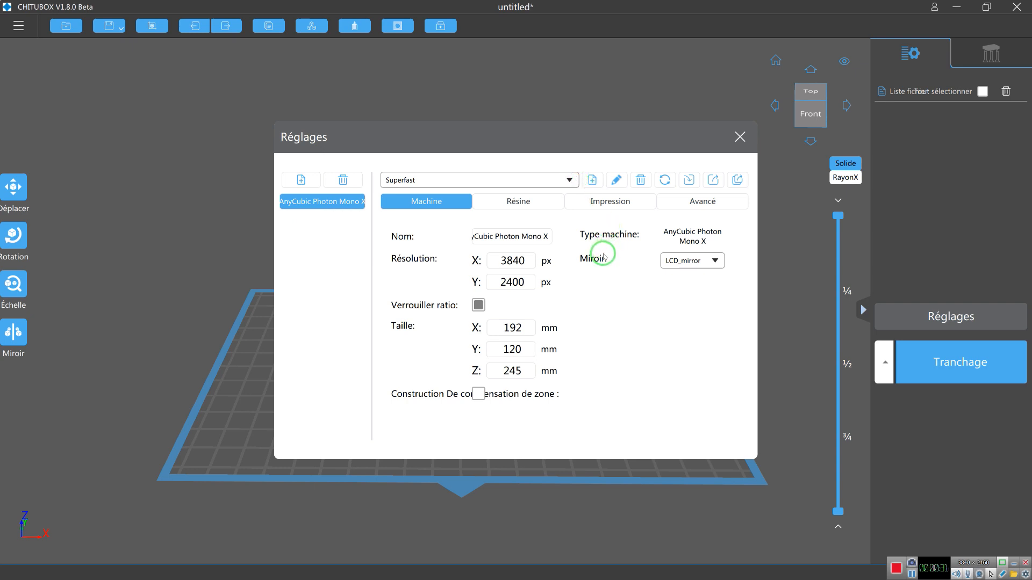
left_click(532, 202)
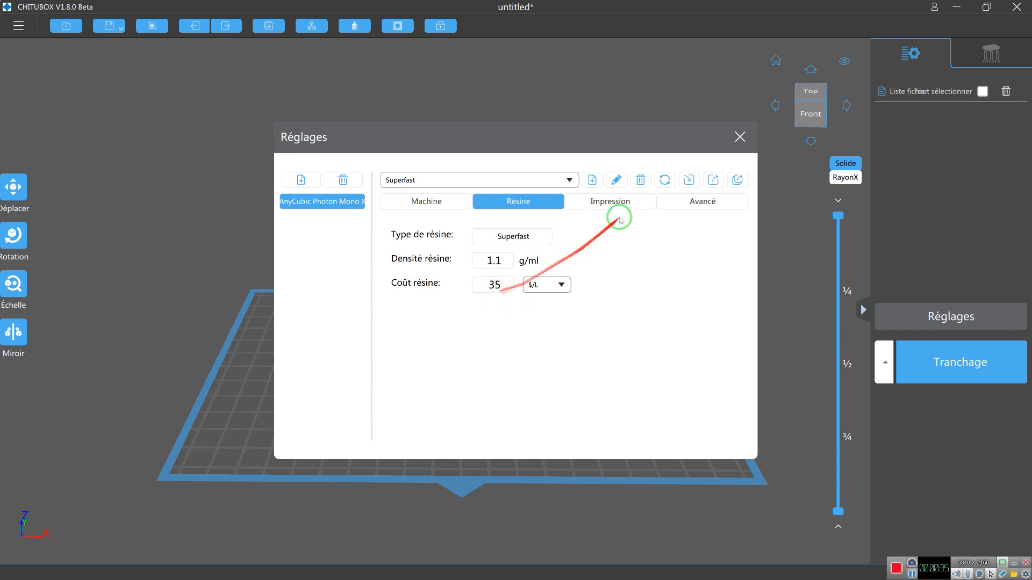
left_click(613, 207)
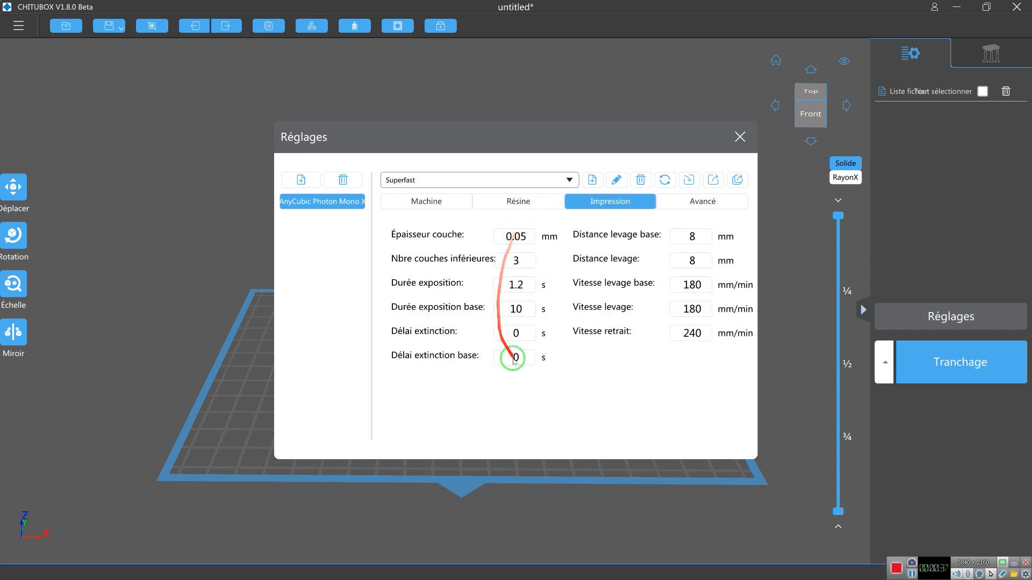
View the Anycubic profile's print parameters for comparison and switch back to the Superfast profile.
left_click(445, 180)
left_click(446, 180)
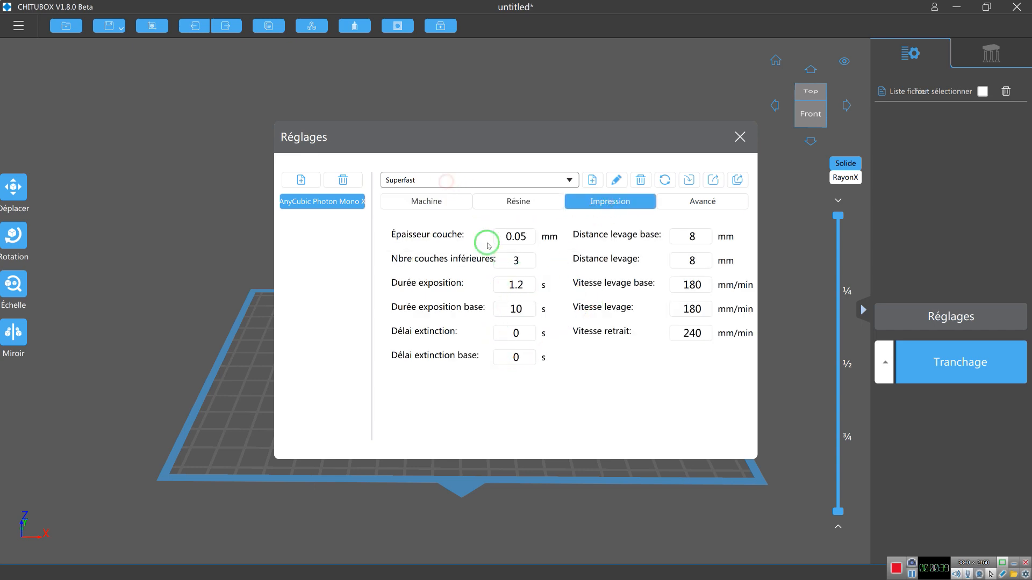
left_click(450, 179)
left_click(435, 195)
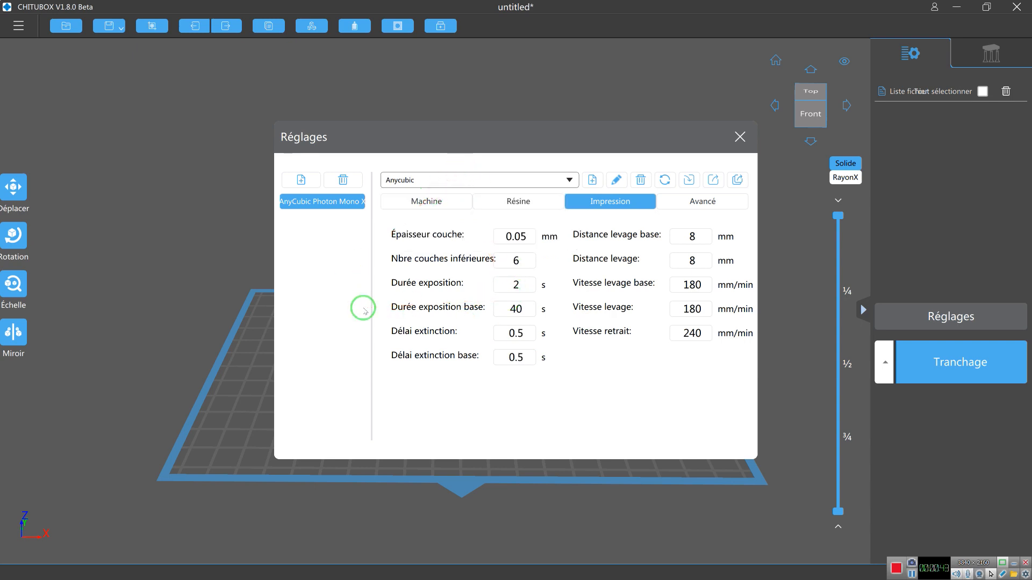
left_click(471, 179)
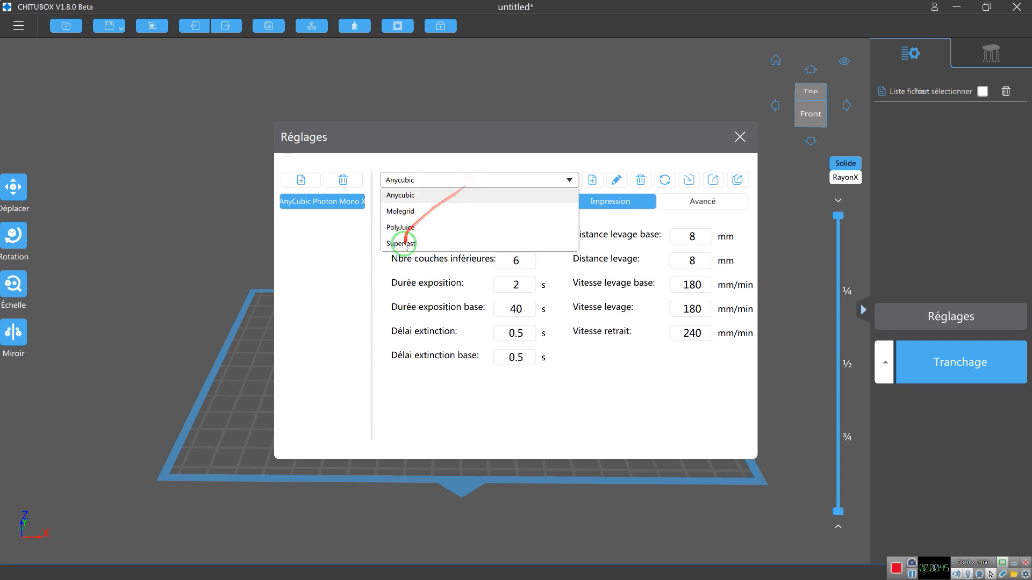
left_click(402, 244)
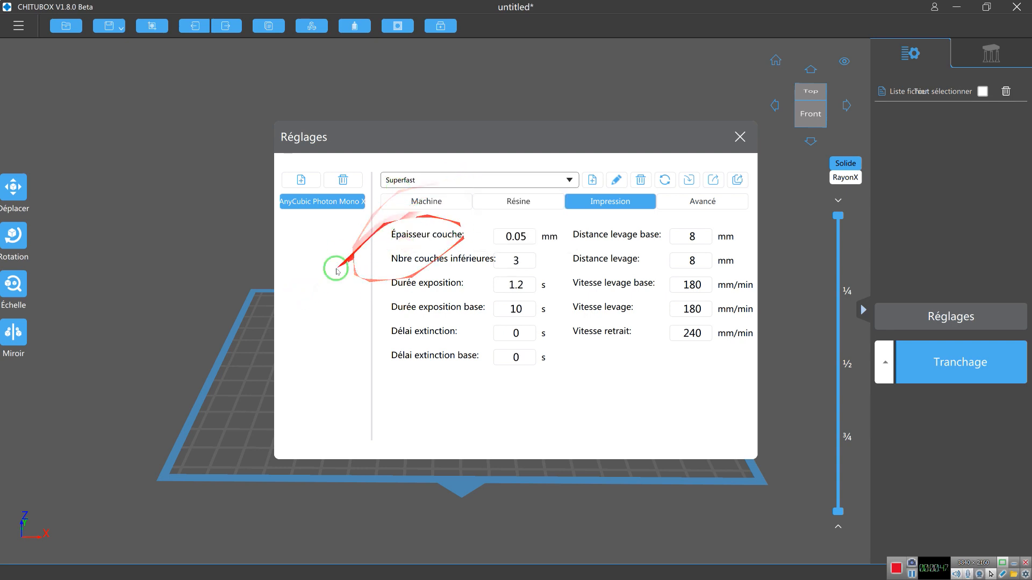
left_click(739, 140)
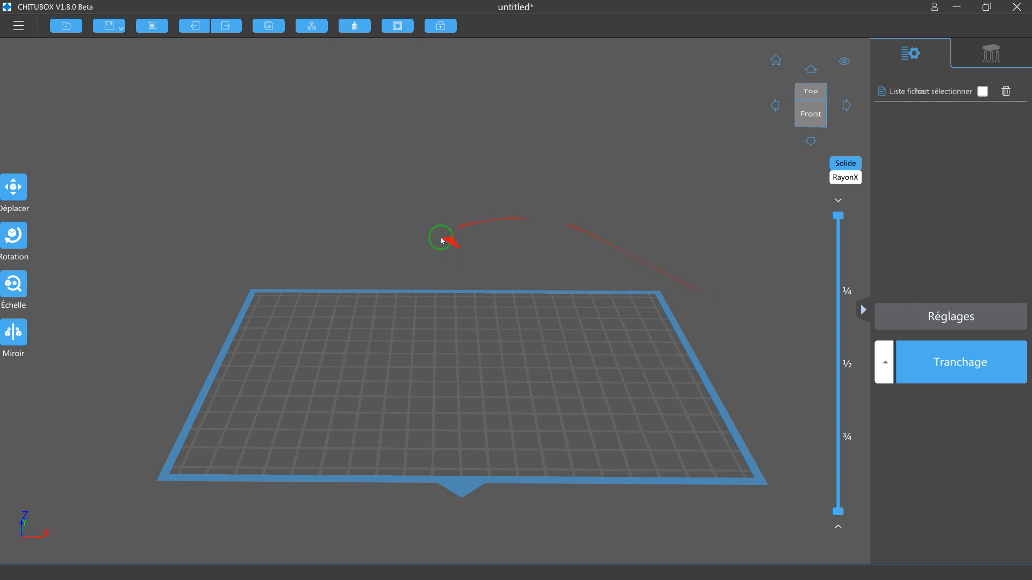
Load the model Body_2.stl from the recently opened files.
left_click(18, 24)
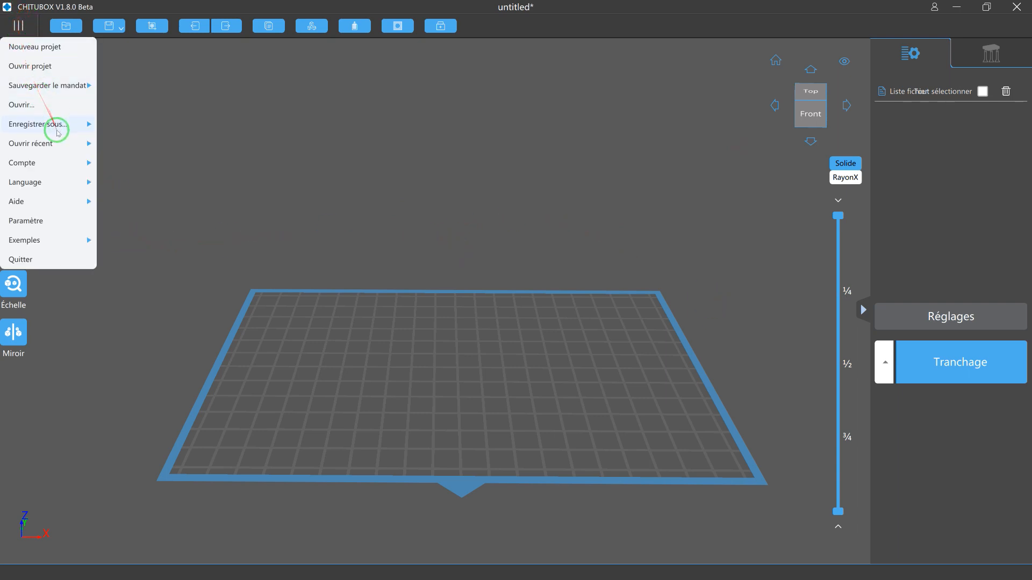
mouse_move(59, 143)
left_click(161, 45)
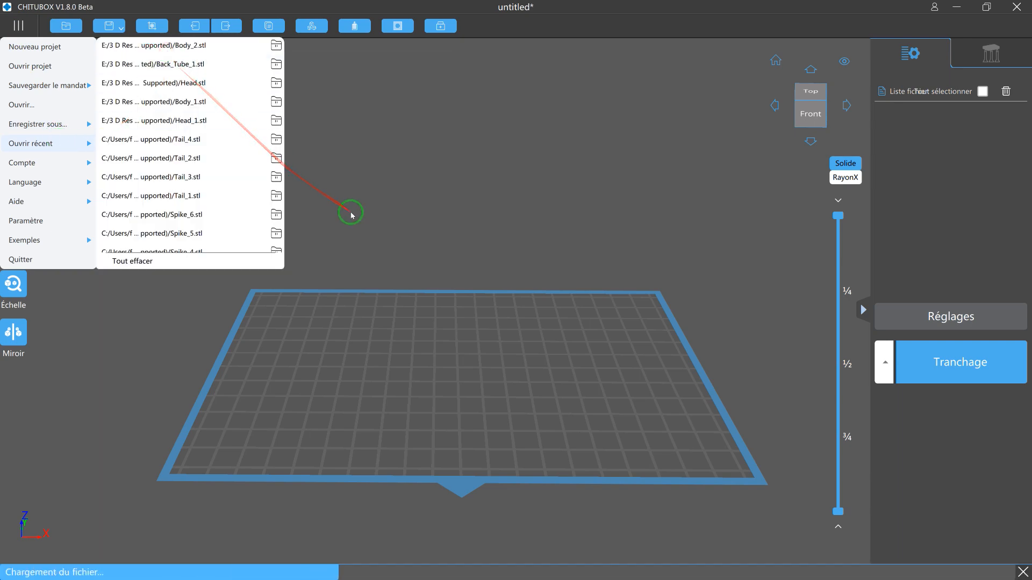
left_click(411, 215)
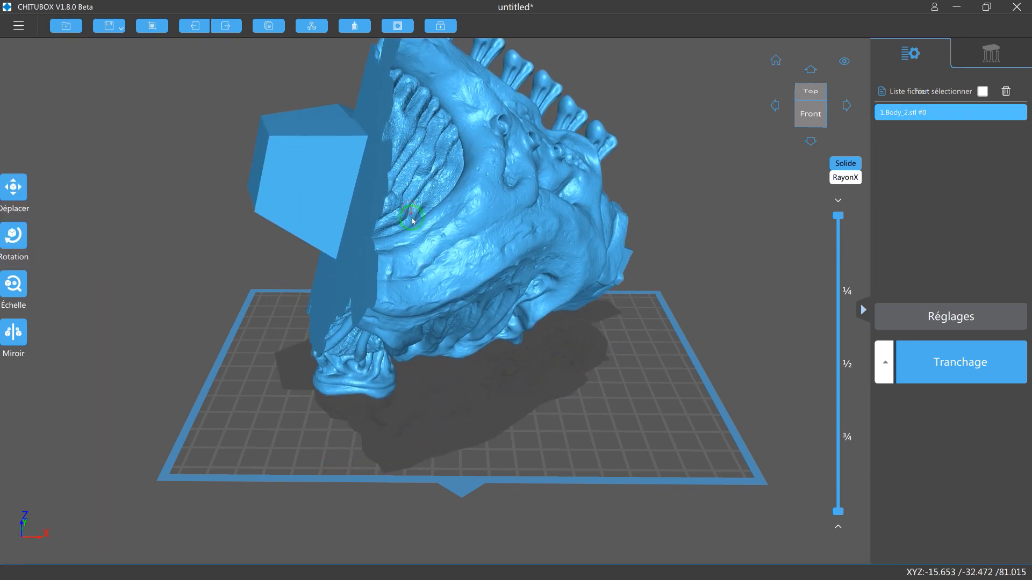
Move the Body_2 model on the build plate to about X 2.53, Y -9.63.
mouse_move(472, 216)
right_mouse_down()
mouse_move(474, 227)
mouse_move(638, 219)
mouse_move(675, 265)
mouse_move(676, 231)
mouse_move(671, 243)
right_mouse_up()
scroll(672, 247, "down", 3)
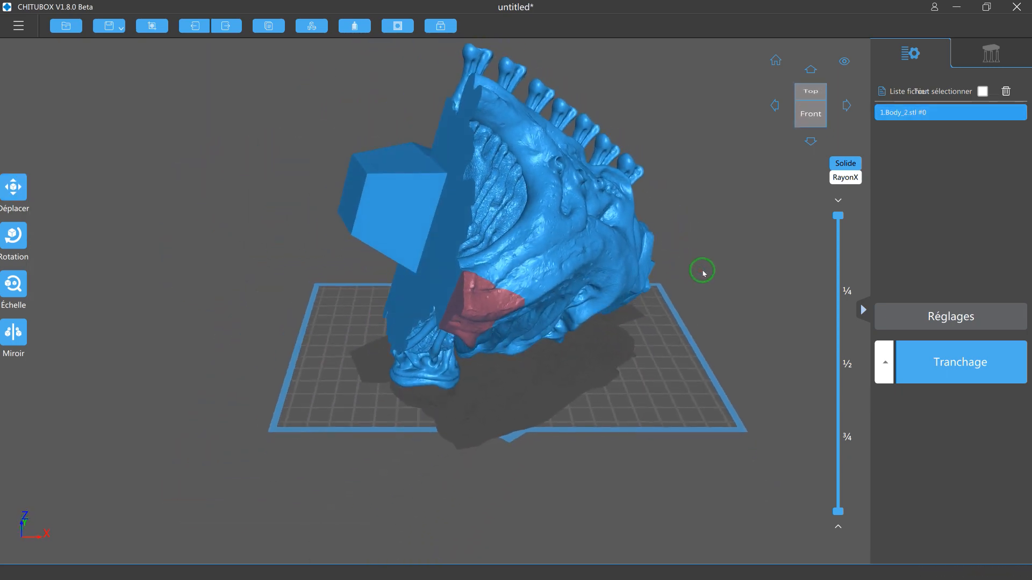
right_click_drag(707, 270, 667, 314)
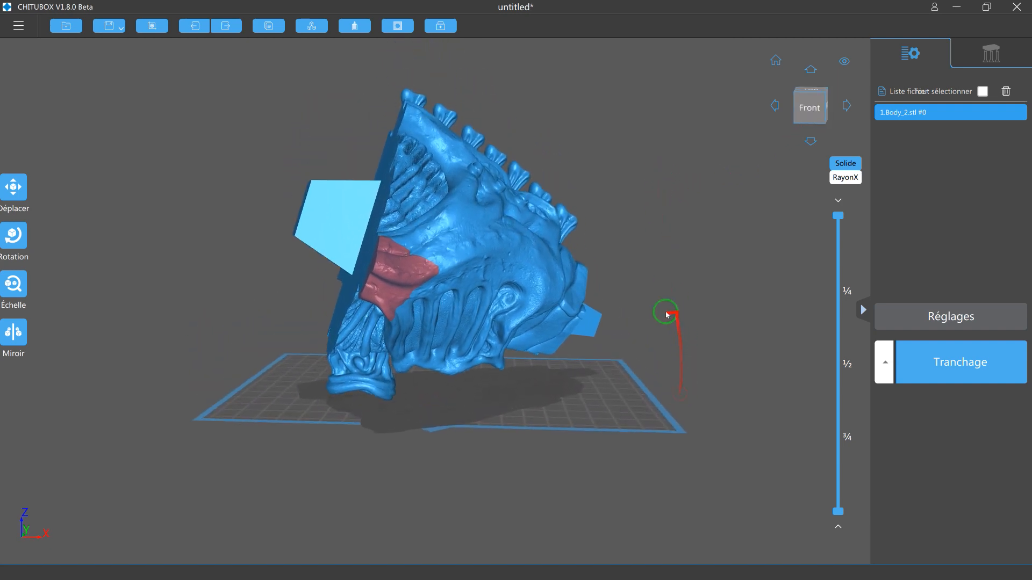
left_click(13, 187)
right_click_drag(185, 242, 404, 282)
left_click_drag(403, 282, 396, 279)
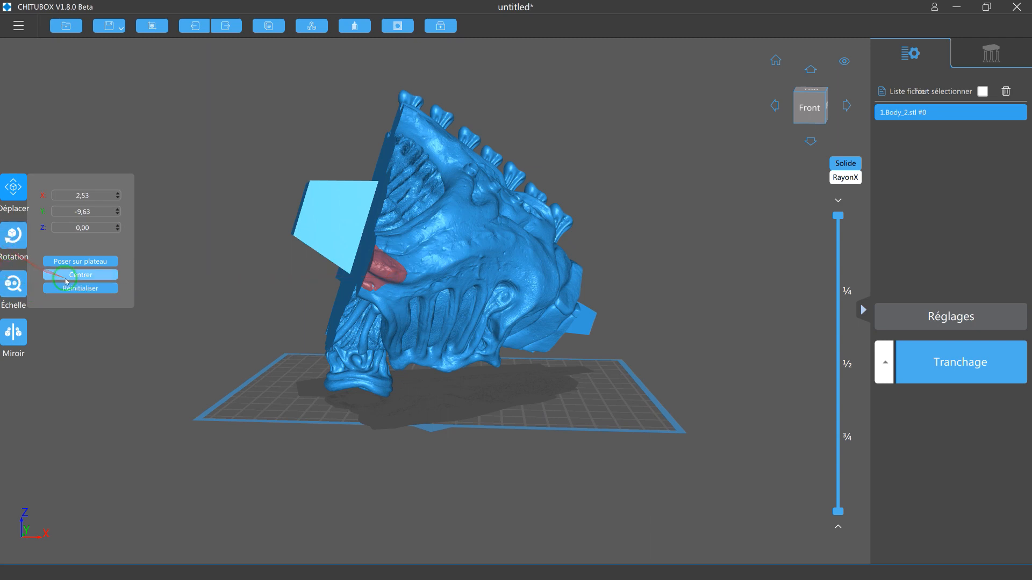
Rotate the model about 1° around the X axis and look at the scale and mirror options.
left_click(15, 238)
left_click_drag(445, 265, 446, 268)
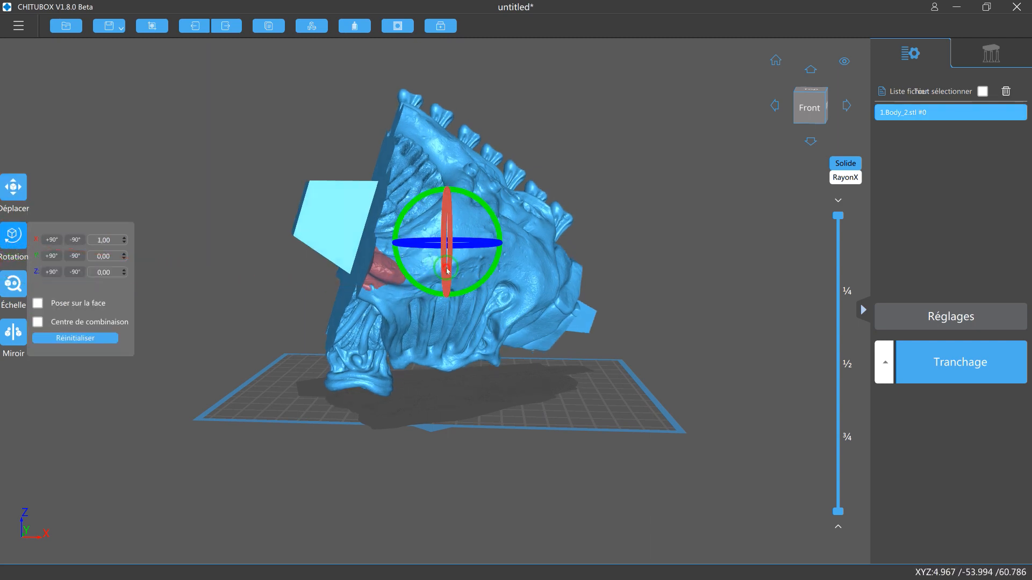
left_click(13, 283)
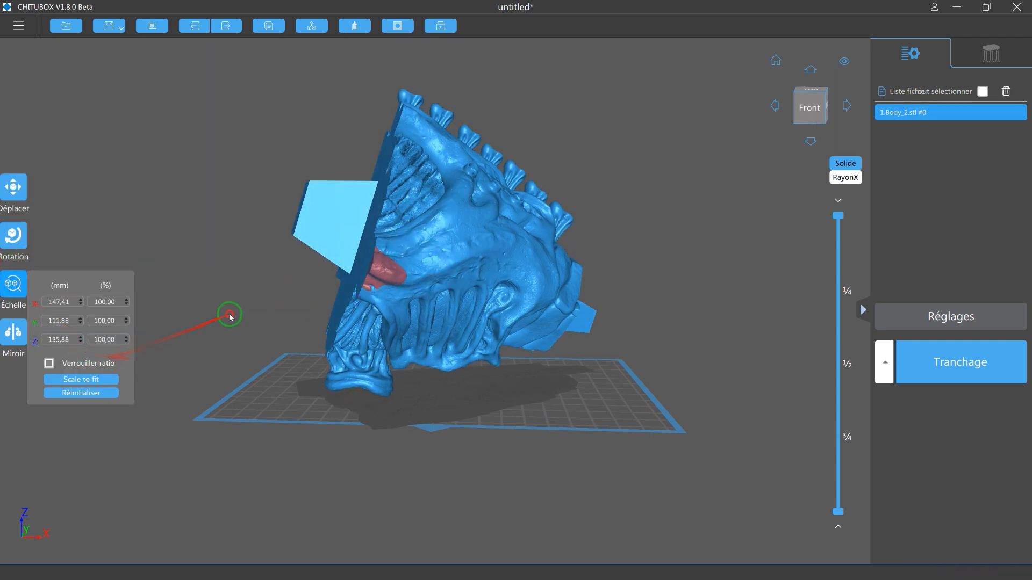
left_click(15, 331)
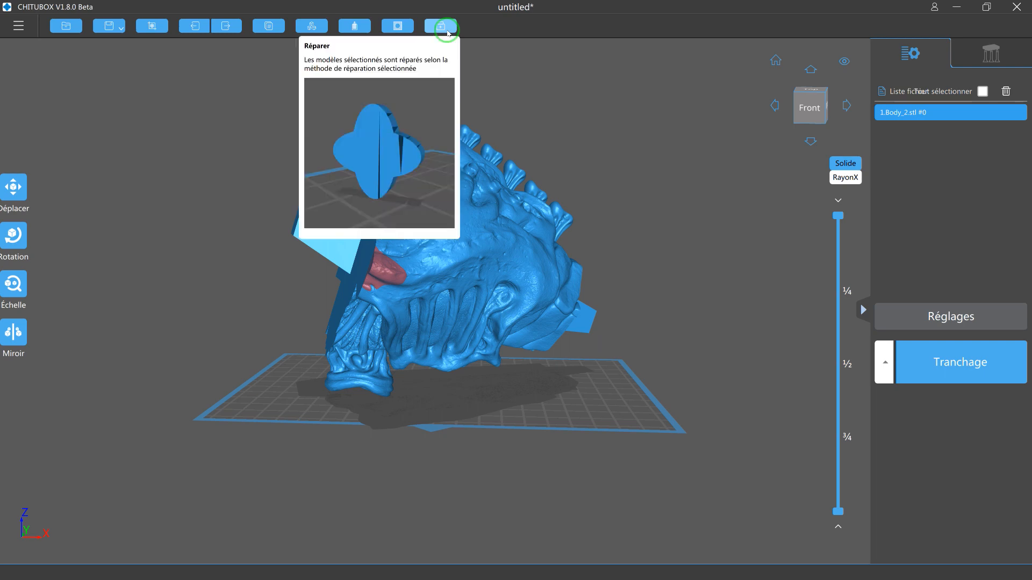
Move the model near the centre of the build plate, to about X -0.03, Y 3.35.
left_click_drag(629, 232, 654, 319)
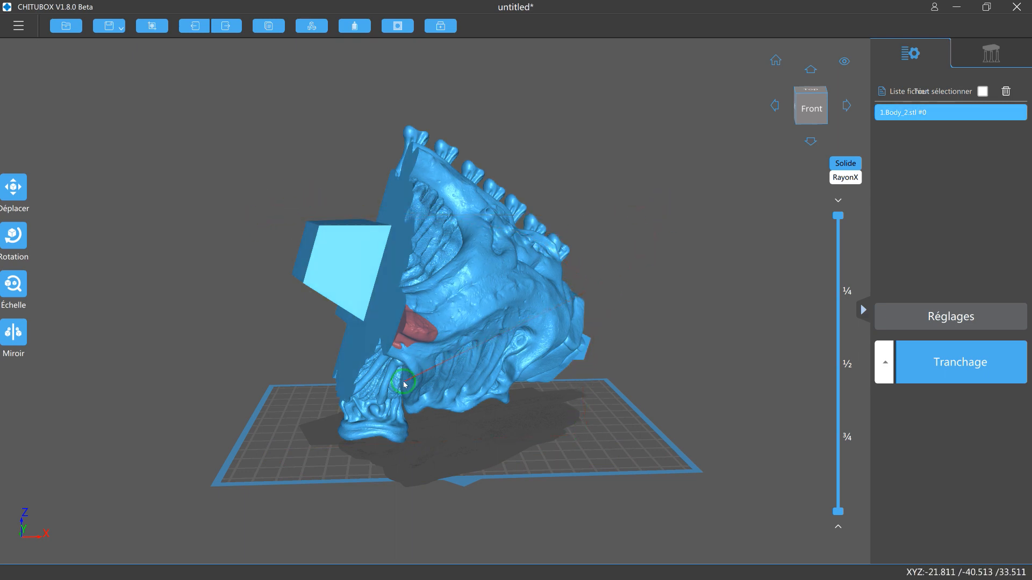
left_click_drag(405, 383, 388, 367)
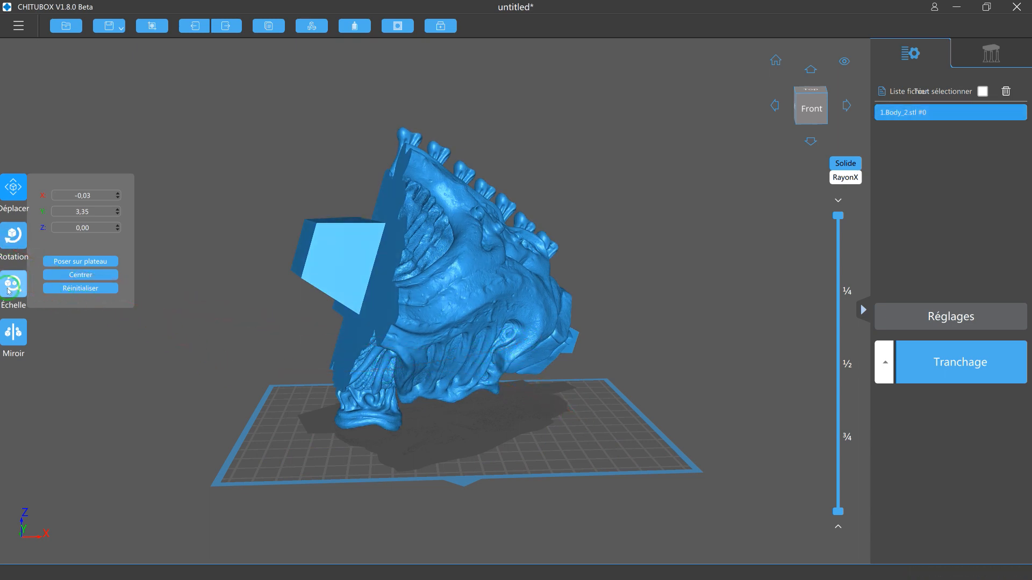
left_click_drag(261, 354, 18, 290)
Lay the model down on its large flat cut side using the place-on-face option.
left_click(13, 236)
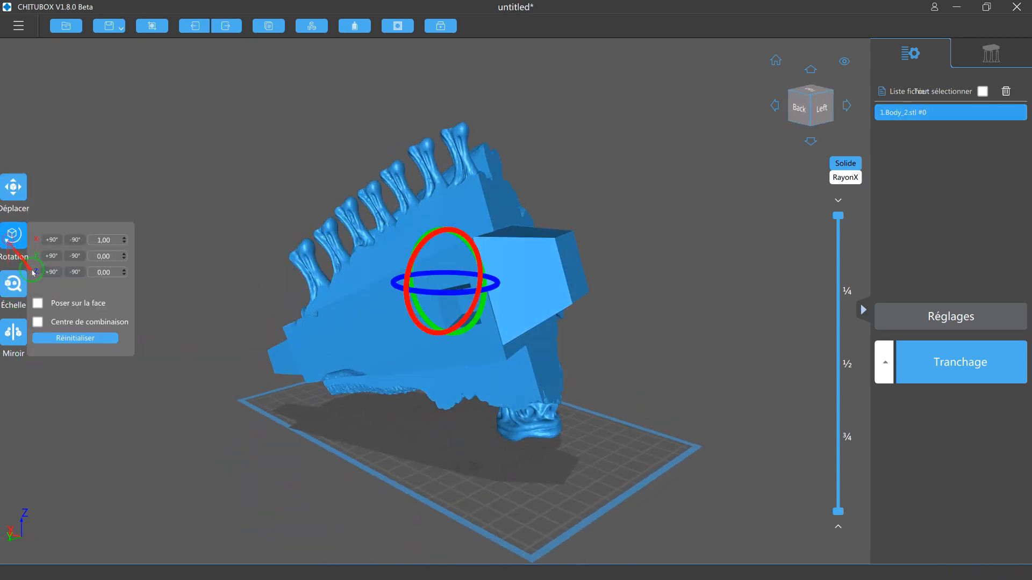
left_click(41, 303)
left_click(376, 323)
left_click(509, 498)
right_click_drag(638, 485, 25, 236)
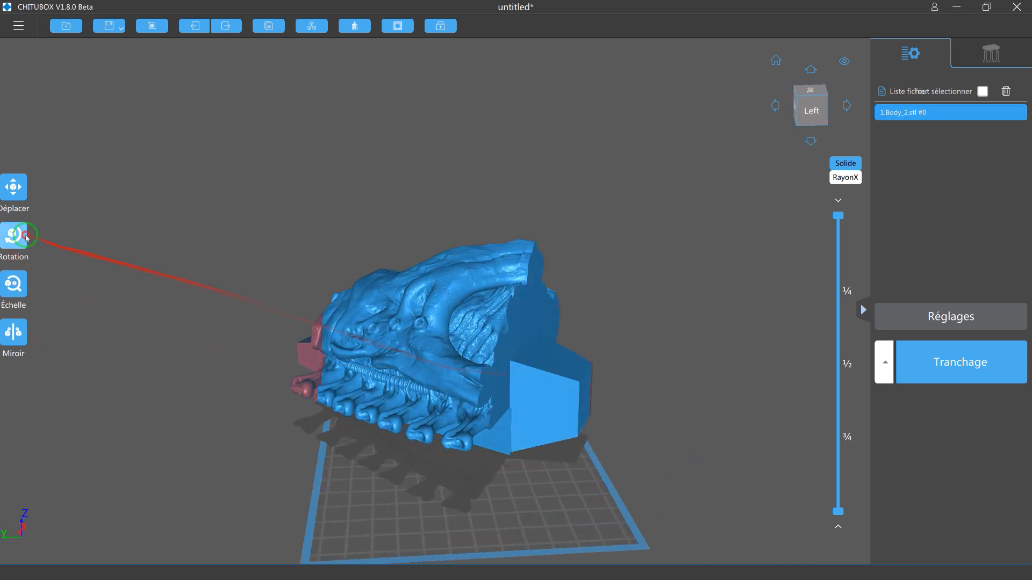
Turn the lying model on the build plate and move it to about X -9.93, Y 3.80.
left_click(25, 237)
left_click_drag(478, 359, 432, 370)
left_click(398, 459)
left_click_drag(482, 429, 486, 443)
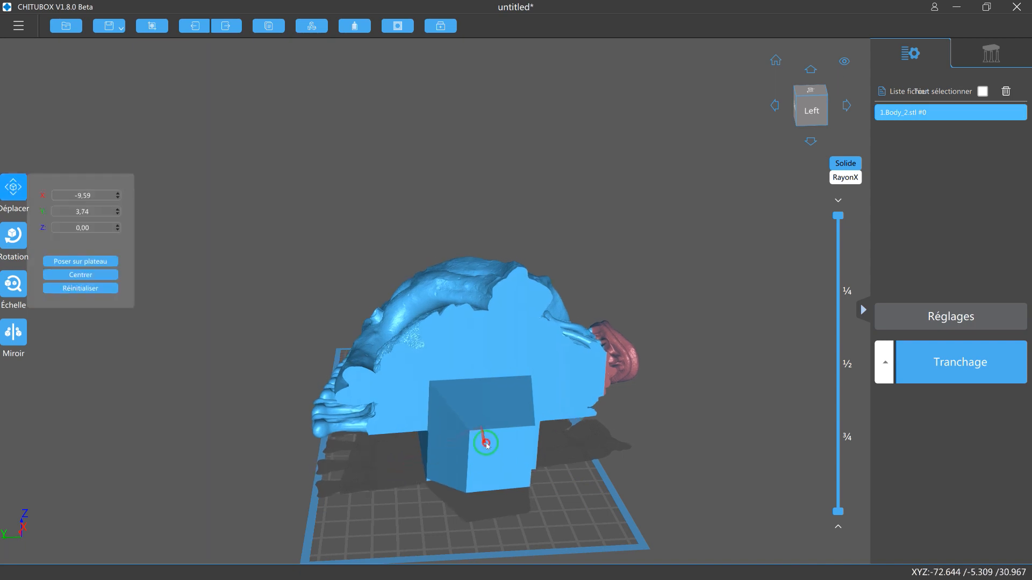
Slice the lying model with the Superfast profile to check its estimated print time, and return to the layout.
left_click(13, 285)
right_click_drag(137, 395, 468, 502)
left_click(945, 375)
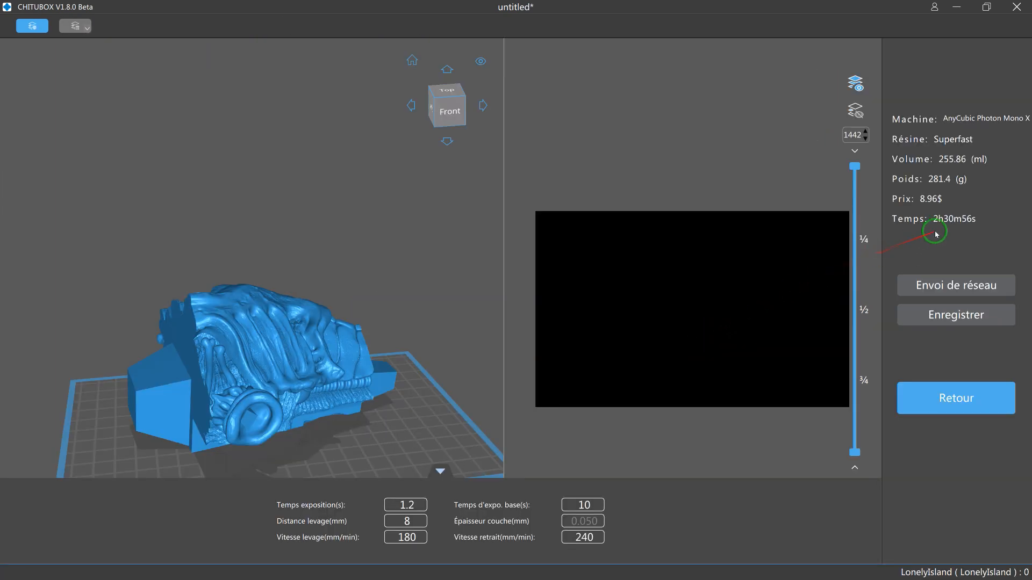
left_click(946, 396)
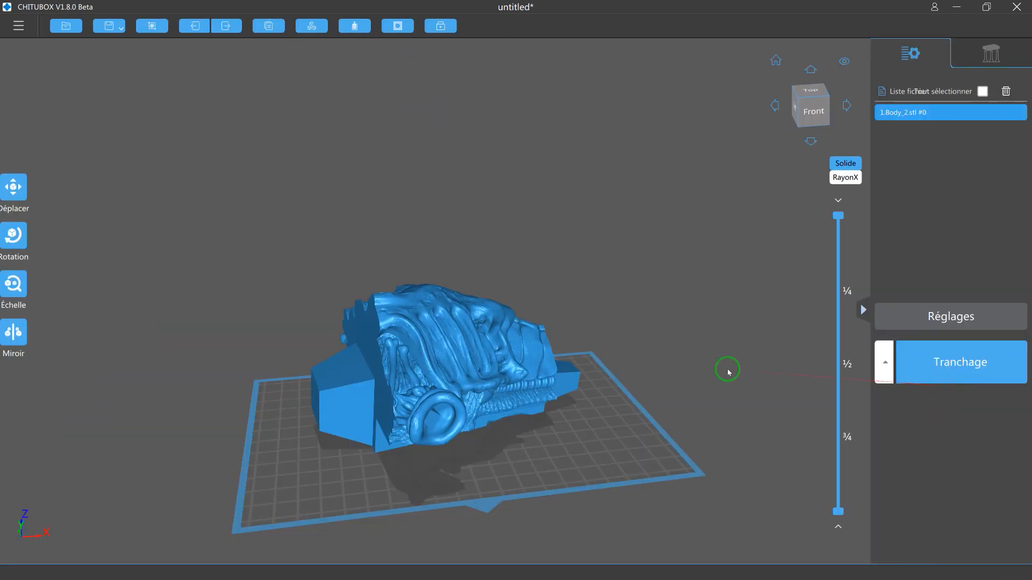
Stand the model upright on the end face of its large connector block and try to slice it.
left_click(10, 286)
left_click(12, 236)
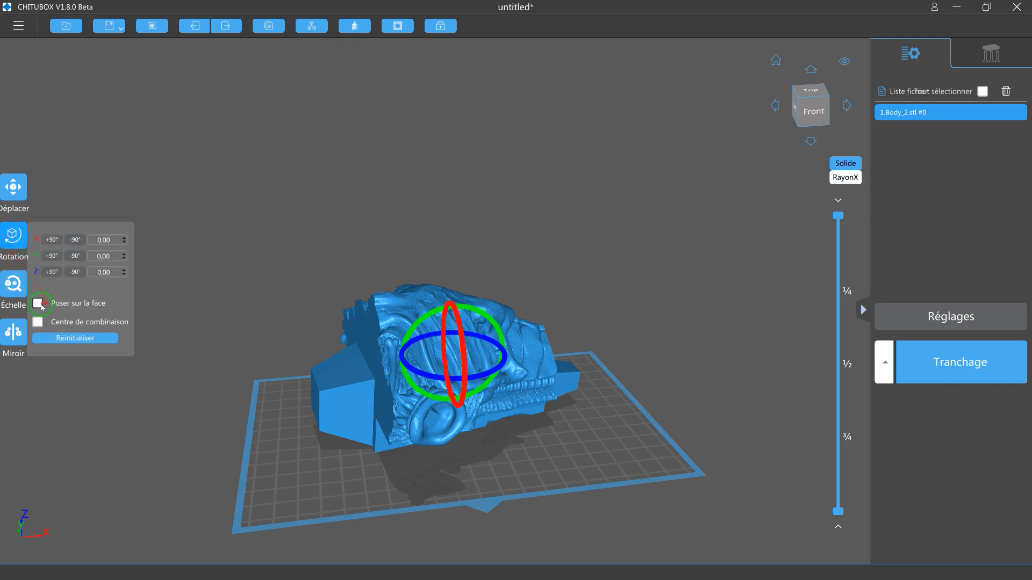
left_click(37, 303)
left_click(314, 410)
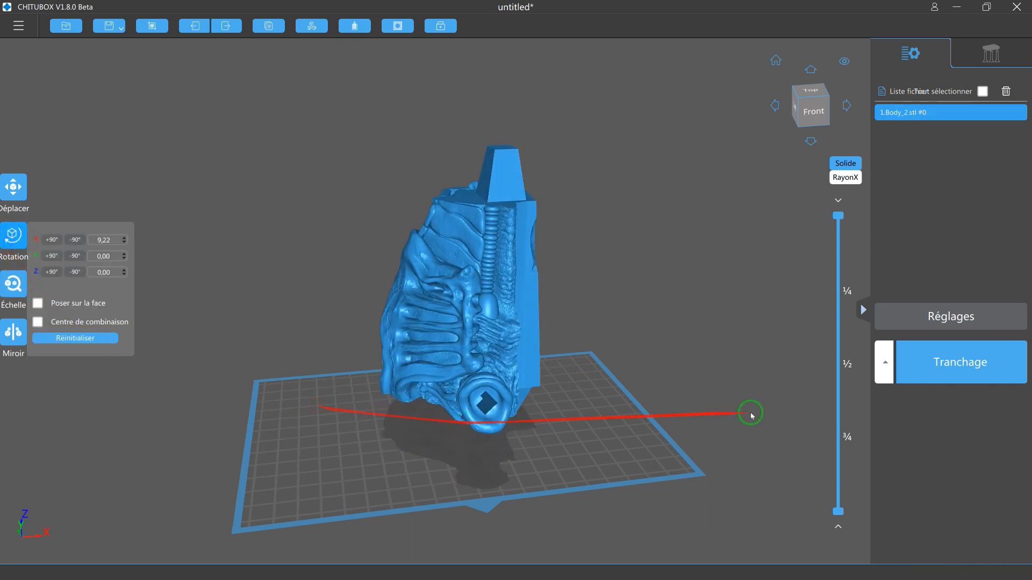
left_click(962, 356)
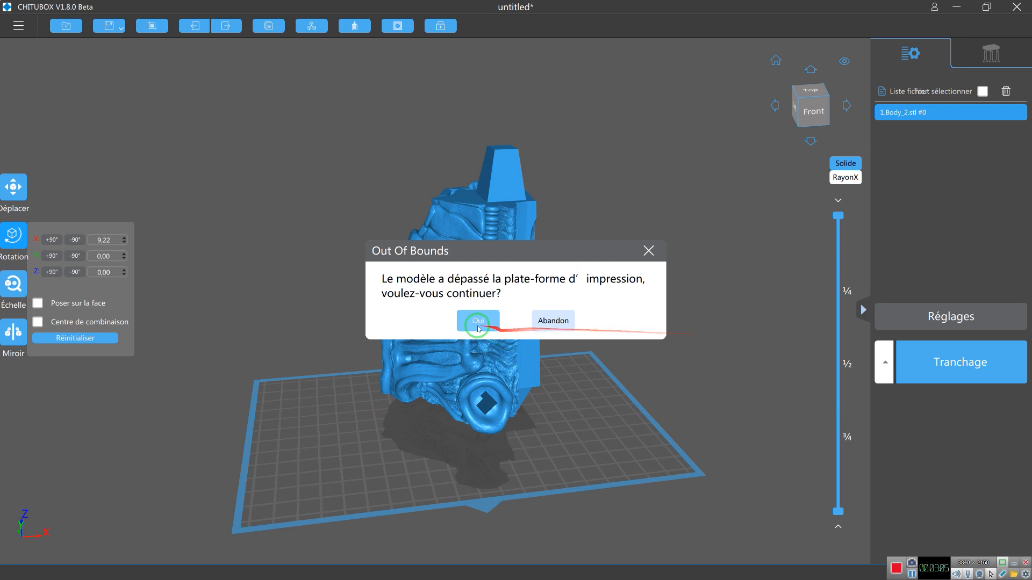
left_click(544, 334)
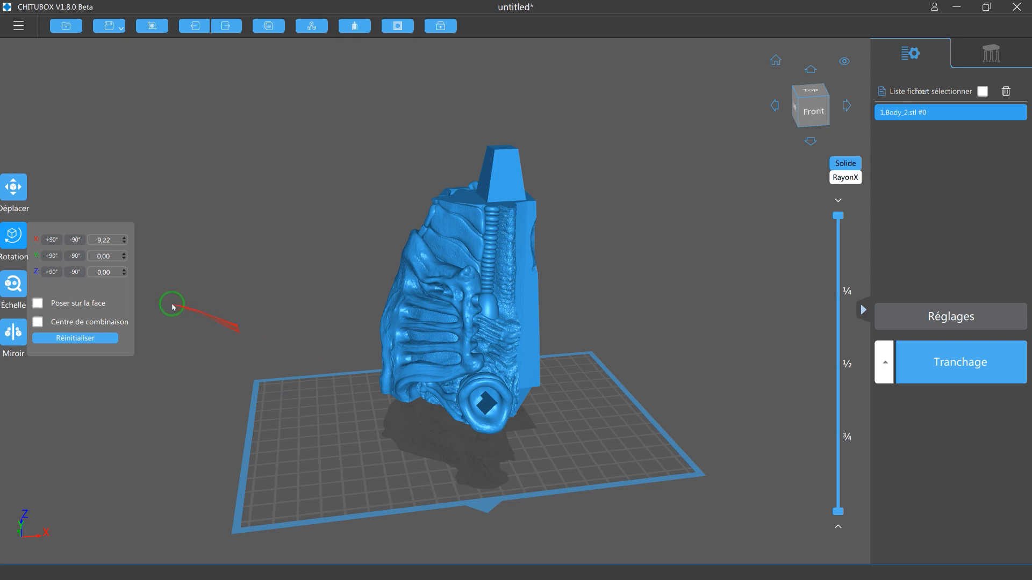
Turn the upright model to fit within the build plate and slice it to check its estimated print time.
left_click(11, 241)
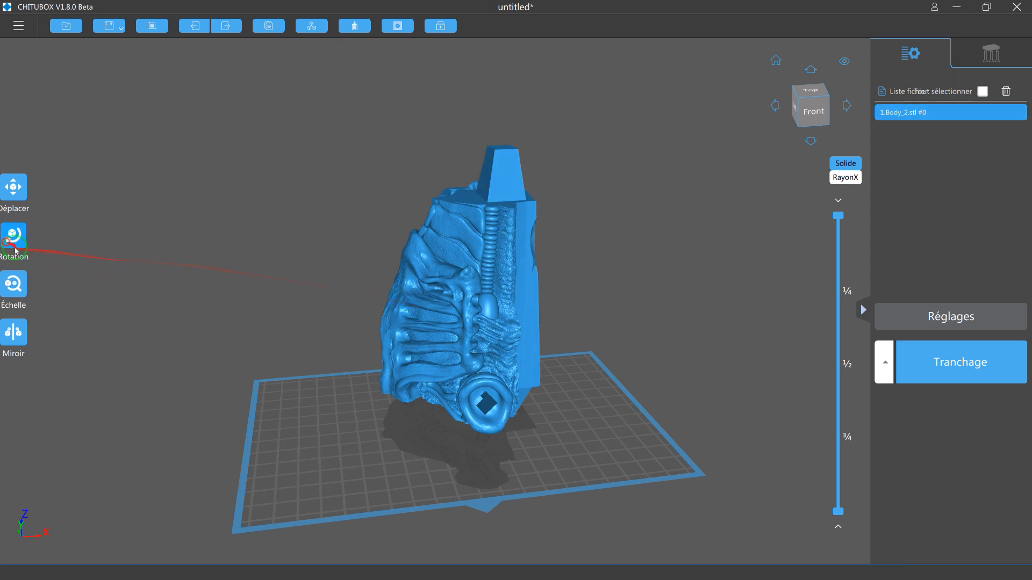
left_click(11, 241)
left_click_drag(434, 312, 489, 316)
left_click(531, 426)
left_click(969, 363)
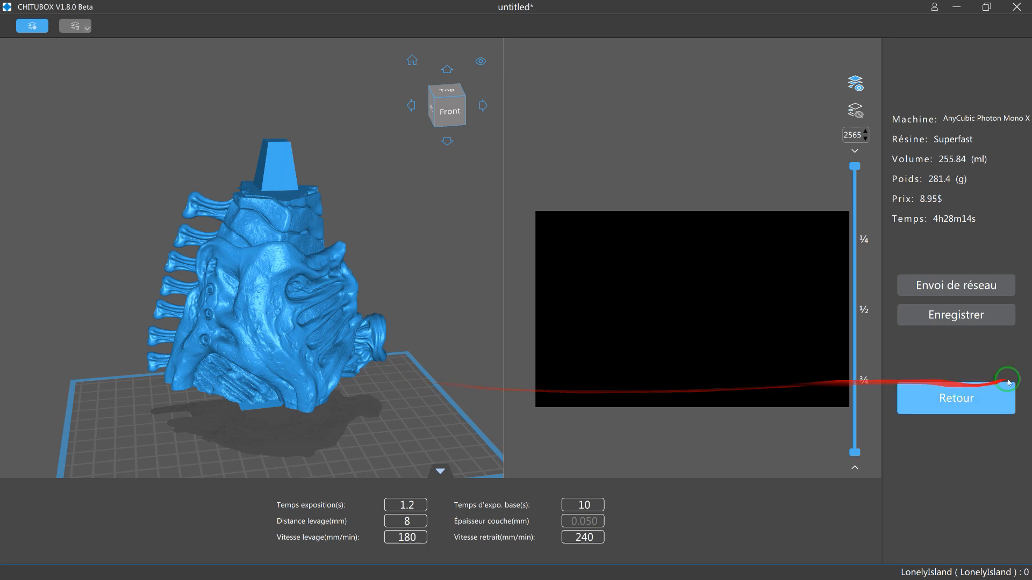
left_click(948, 398)
Rotate the upright model about 170° around the Z axis so its flat cut side faces the front.
left_click_drag(623, 420, 585, 393)
left_click(454, 390)
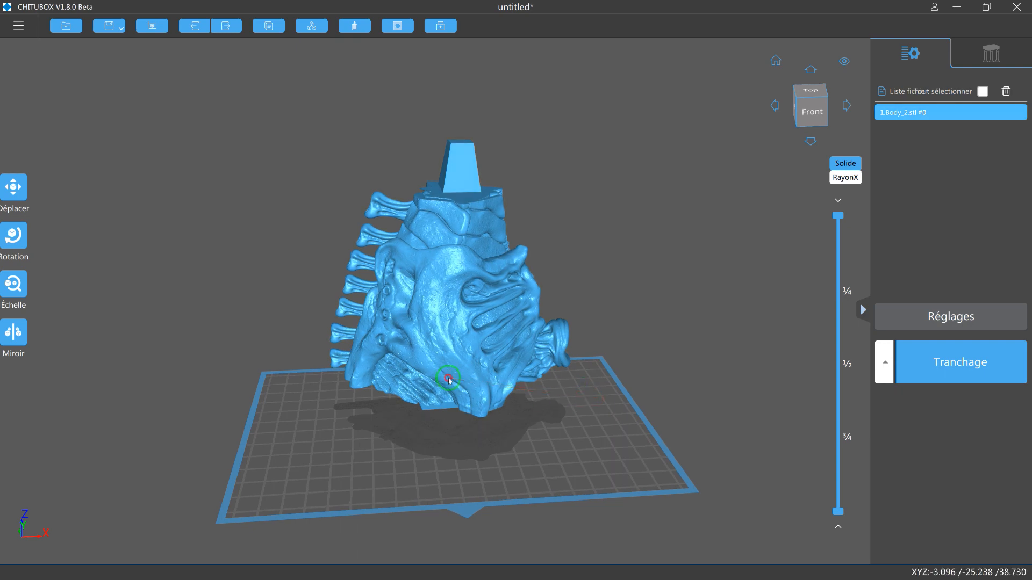
left_click(13, 187)
left_click_drag(249, 308, 395, 342)
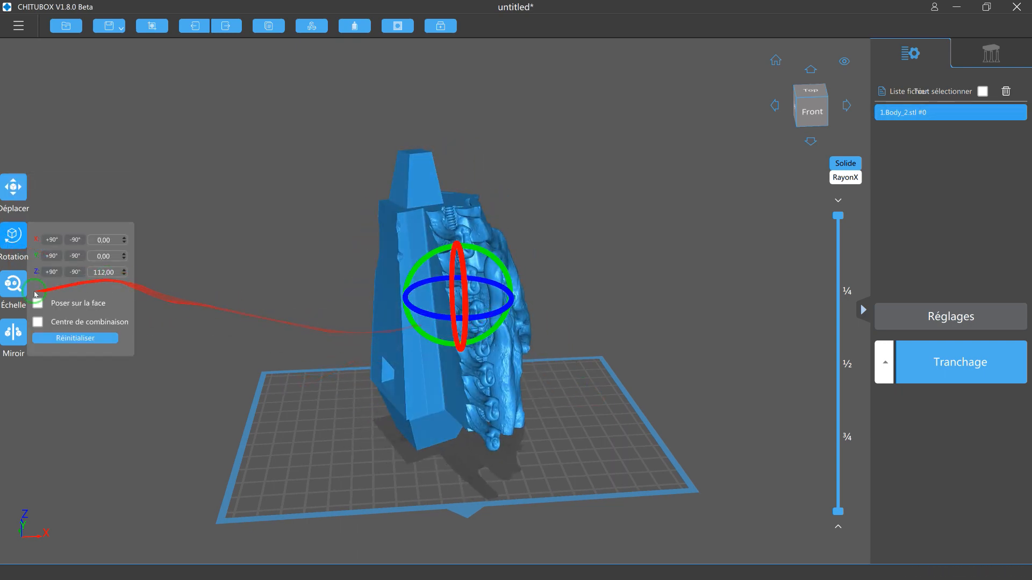
left_click_drag(436, 316, 59, 310)
Lay the model back down on its flat cut side and rotate it about 20° around the Z axis.
left_click(43, 306)
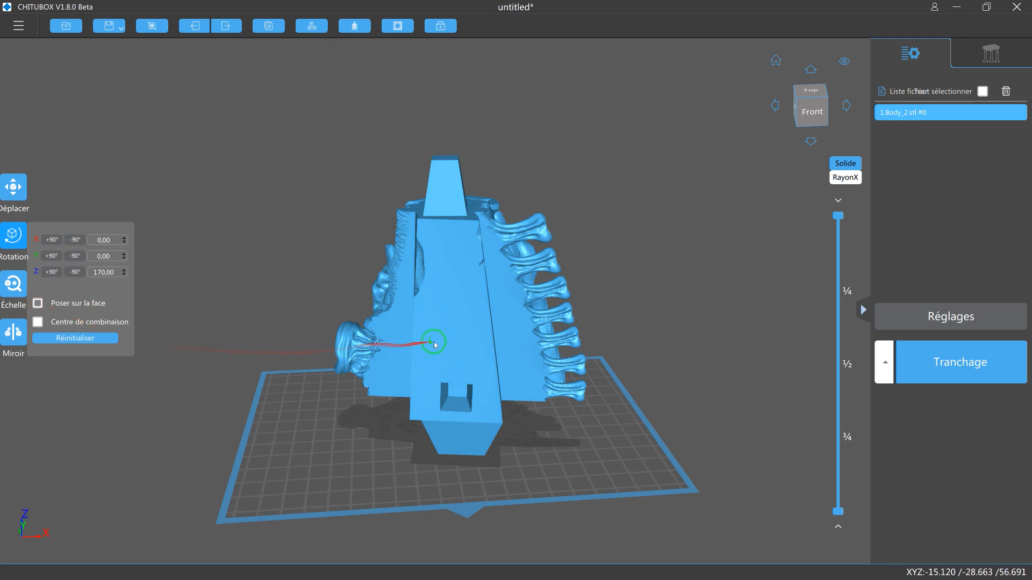
left_click(433, 341)
left_click(282, 441)
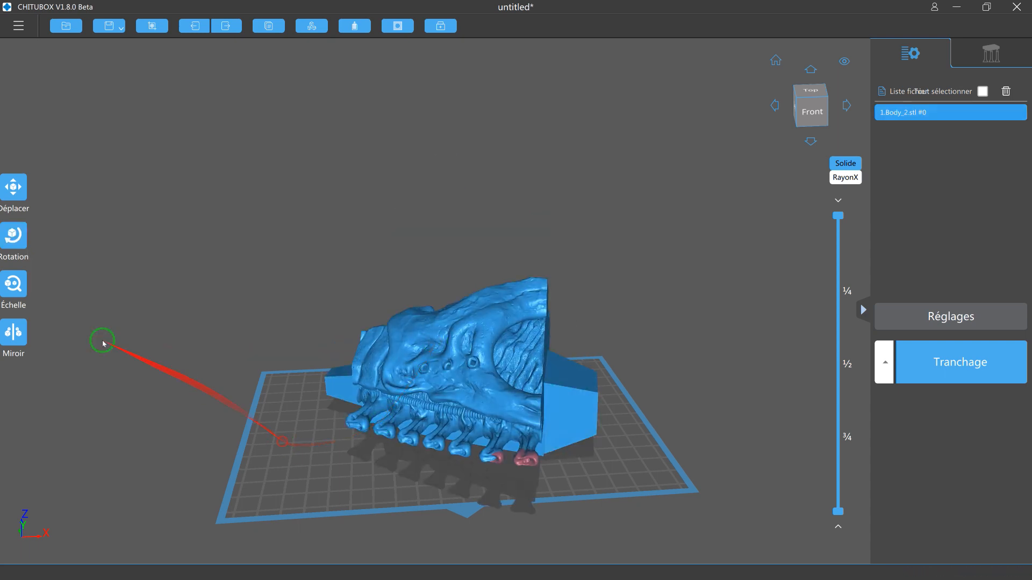
left_click(14, 236)
left_click_drag(432, 380, 446, 384)
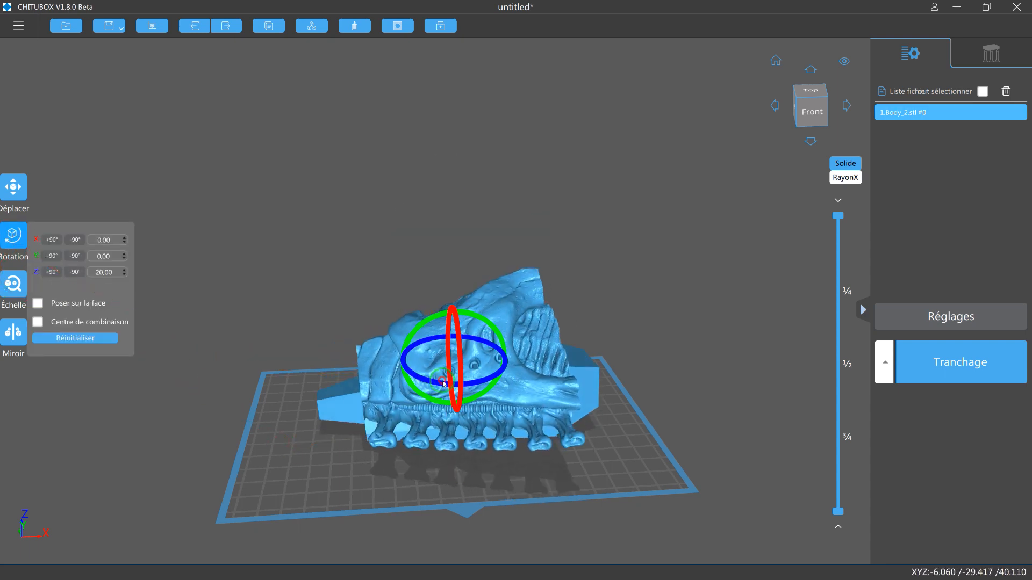
Examine the laid-down model's flat cut side and its contact area with the build plate from below.
left_click(501, 517)
right_click_drag(572, 509, 555, 448)
left_click_drag(351, 430, 554, 429)
mouse_move(555, 431)
right_mouse_down()
mouse_move(571, 442)
mouse_move(565, 421)
right_mouse_up()
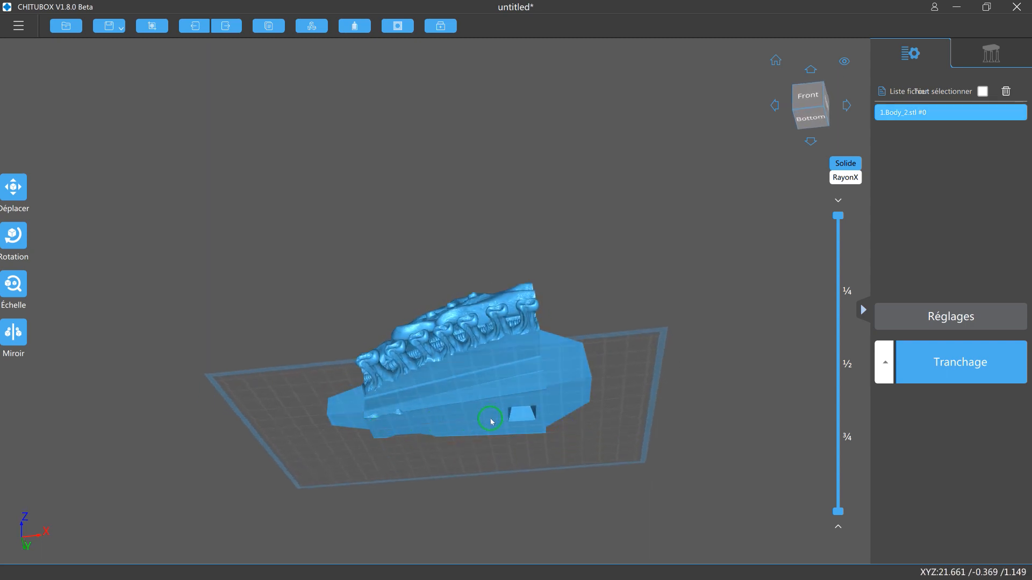
scroll(481, 444, "up", 3)
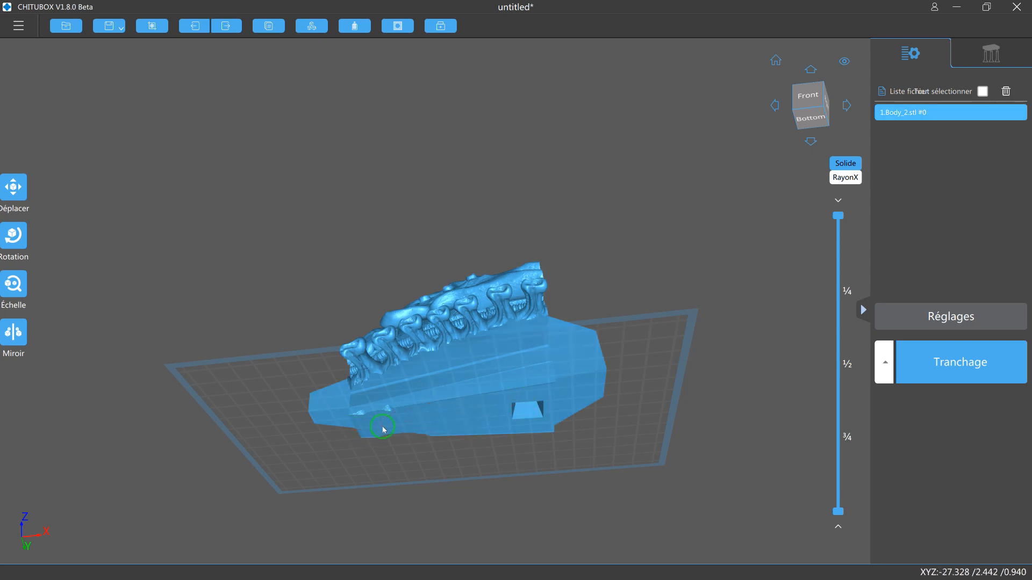
right_click_drag(383, 429, 411, 454)
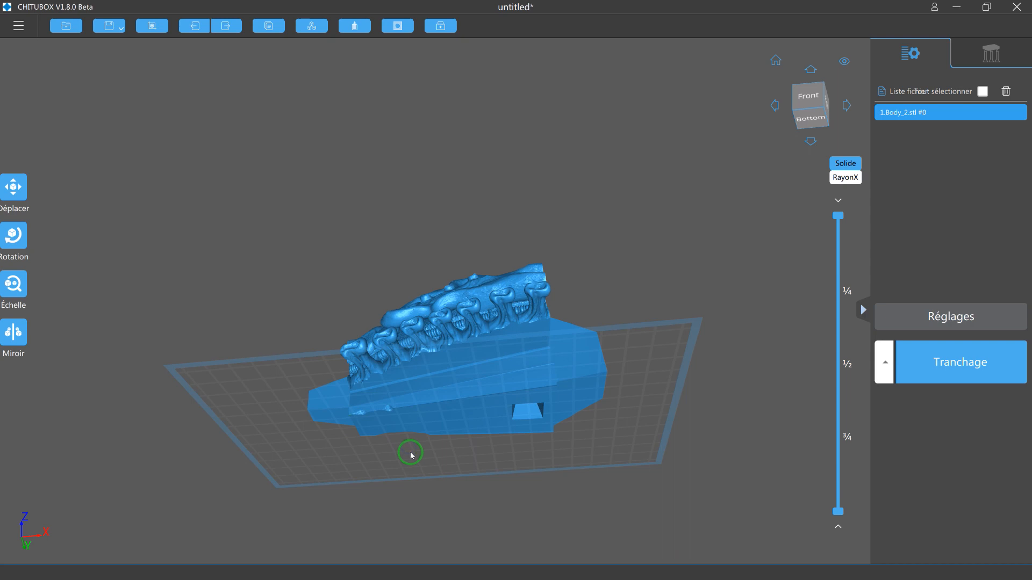
right_click_drag(430, 454, 435, 512)
Tilt the model diagonally around the Y axis so the large connector block's end is the lowest part.
left_click(13, 283)
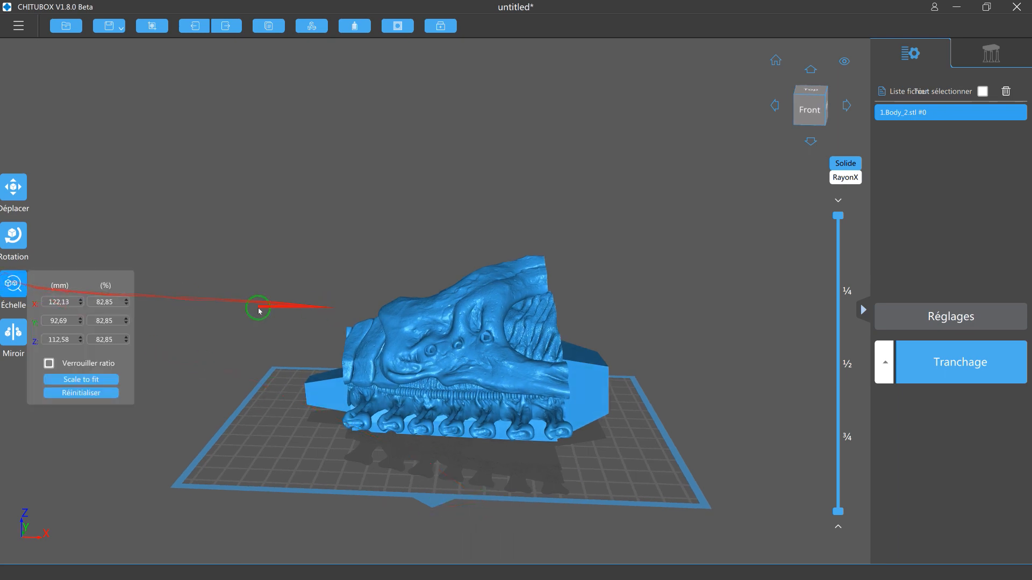
left_click(14, 237)
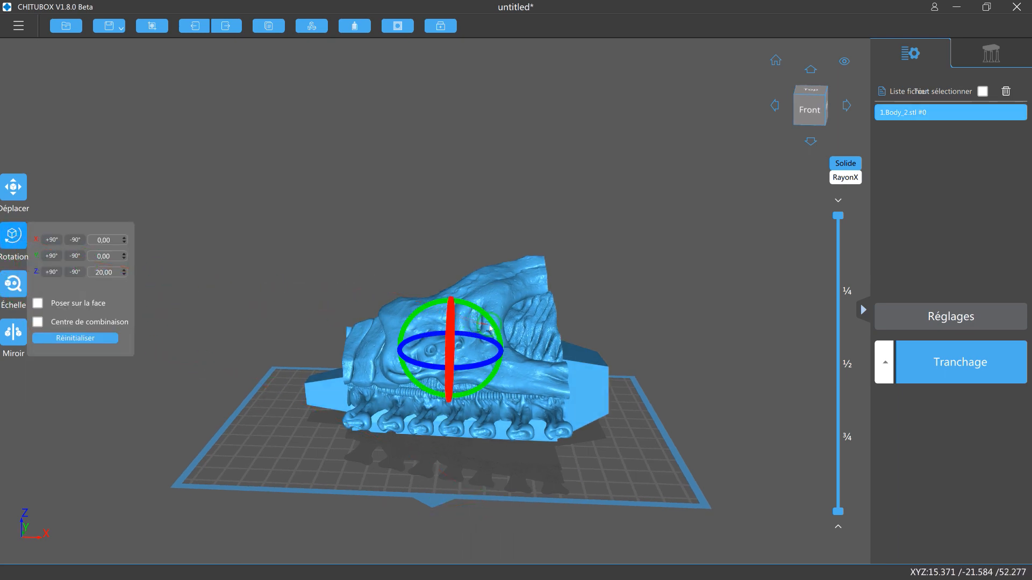
left_click_drag(497, 328, 505, 335)
left_click(436, 436)
right_click_drag(401, 459, 435, 435)
left_click(437, 374)
right_click_drag(496, 409, 449, 443)
right_click_drag(588, 425, 611, 435)
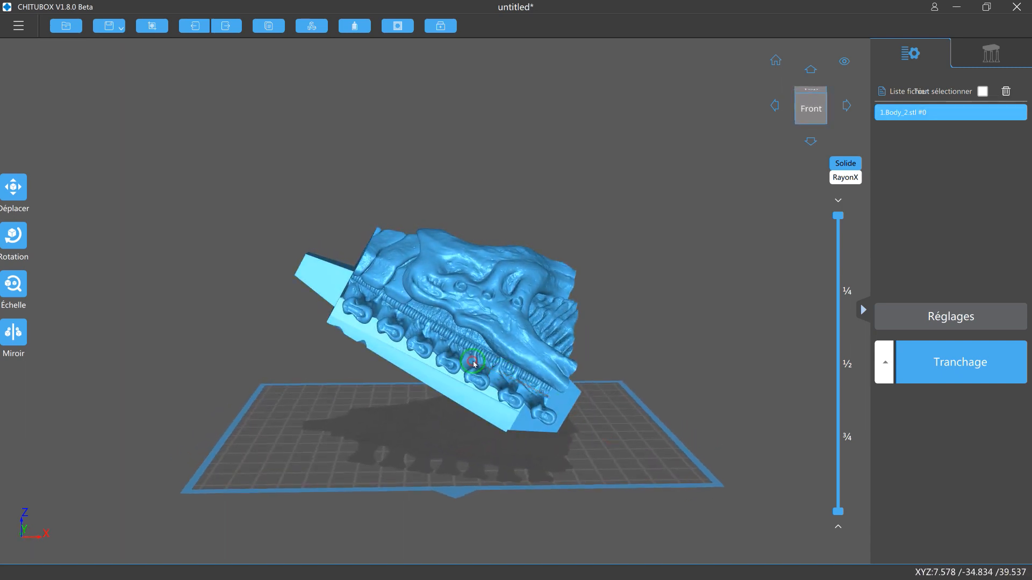
Delete the Body_2 model and load the recent files Back_Tube_1.stl and Head.stl.
key("Delete")
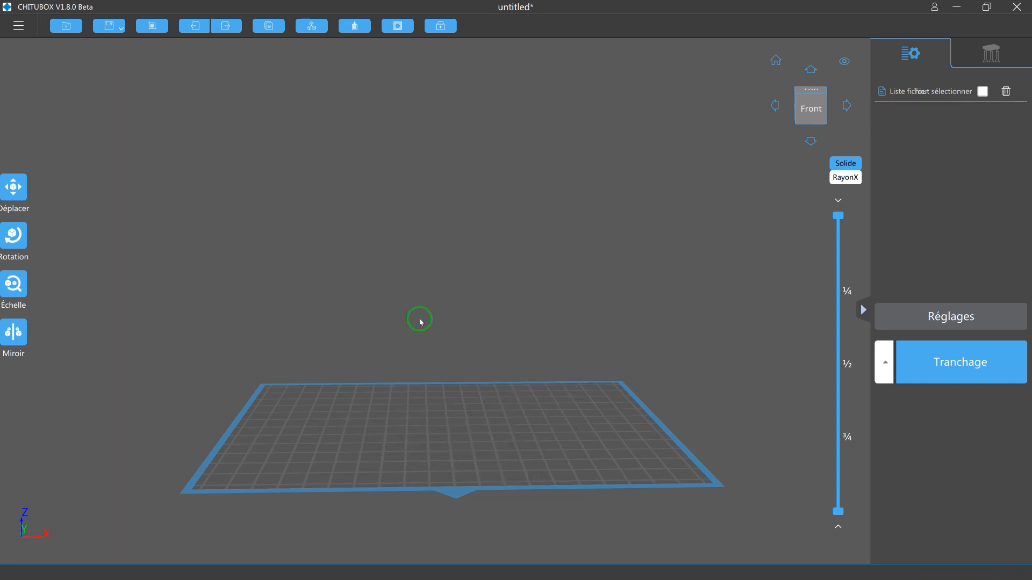
left_click(17, 28)
mouse_move(37, 143)
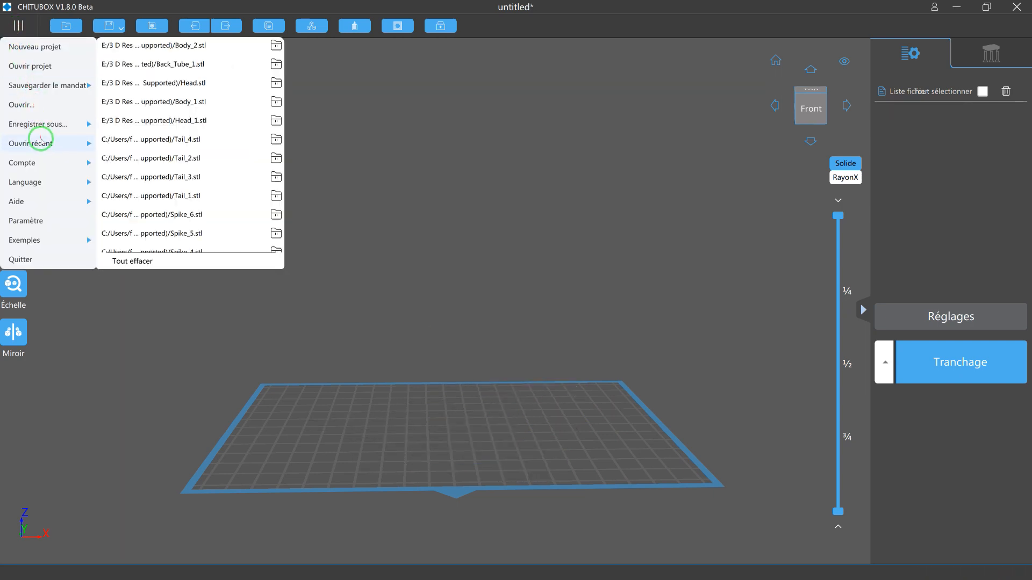
left_click(164, 66)
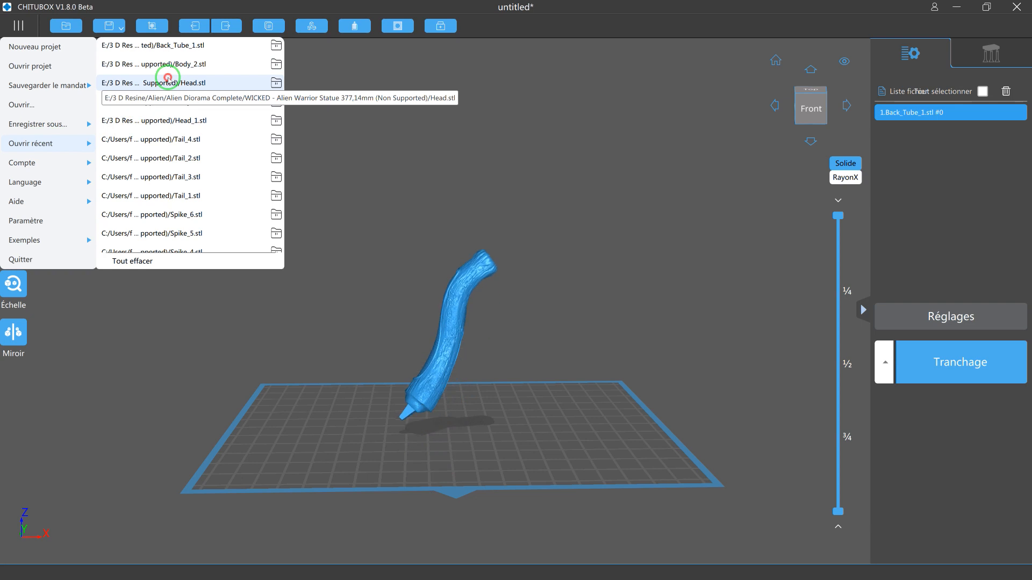
left_click(168, 79)
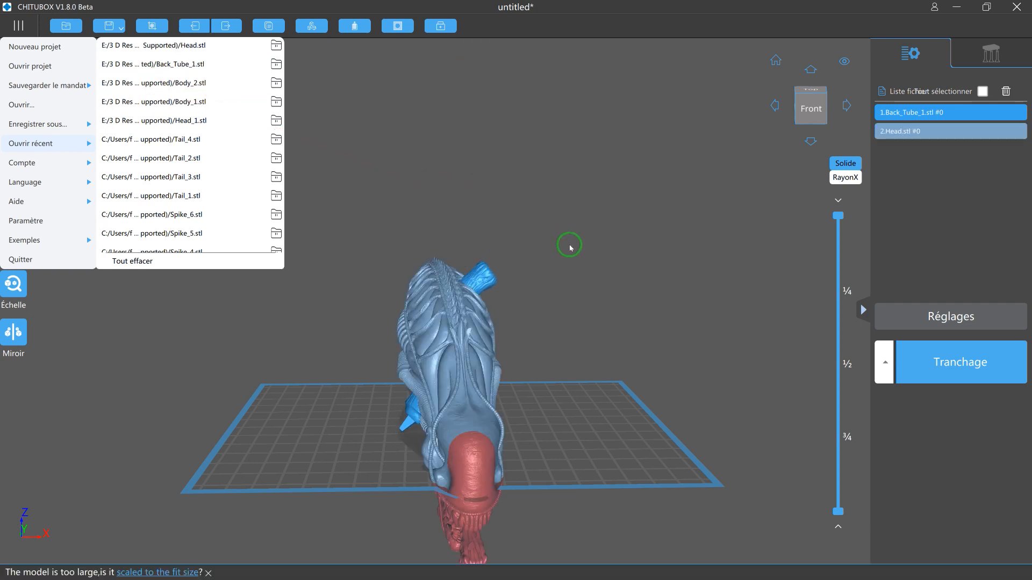
left_click(571, 247)
Separate the overlapping models by moving the head aside and placing the tube at about X -17, Y -8.
left_click(464, 343)
left_click_drag(465, 344, 564, 326)
left_click_drag(433, 397, 465, 425)
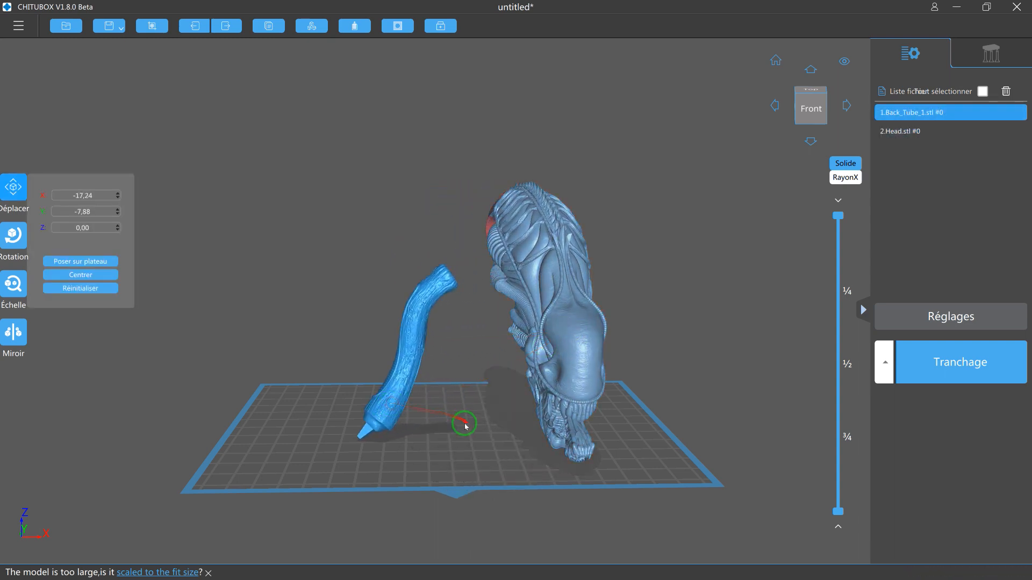
left_click(253, 409)
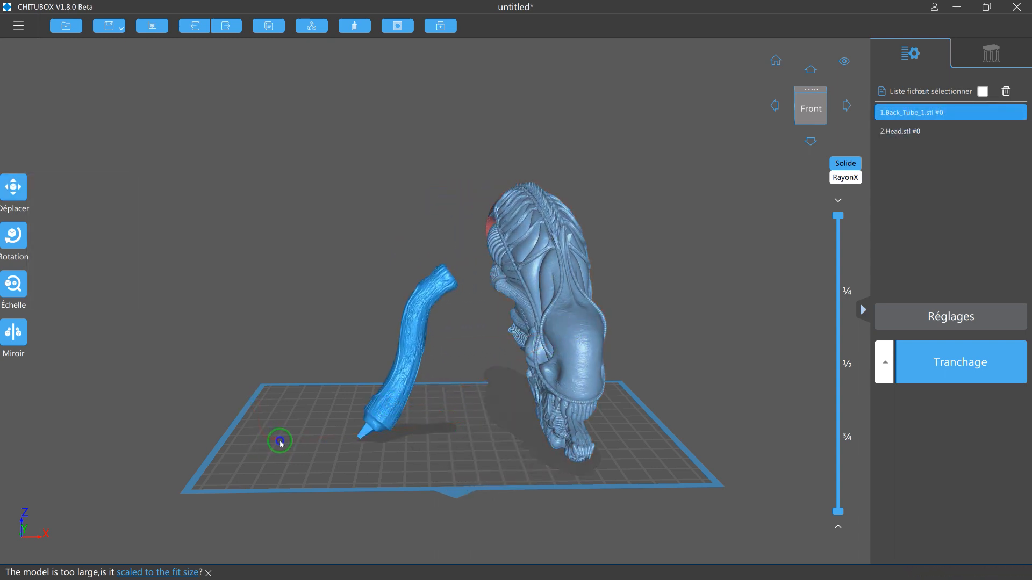
Stand the tube on the flat end of its square connector peg and move it to about X -45, Y -26.
right_click_drag(279, 441, 301, 443)
scroll(348, 460, "up", 5)
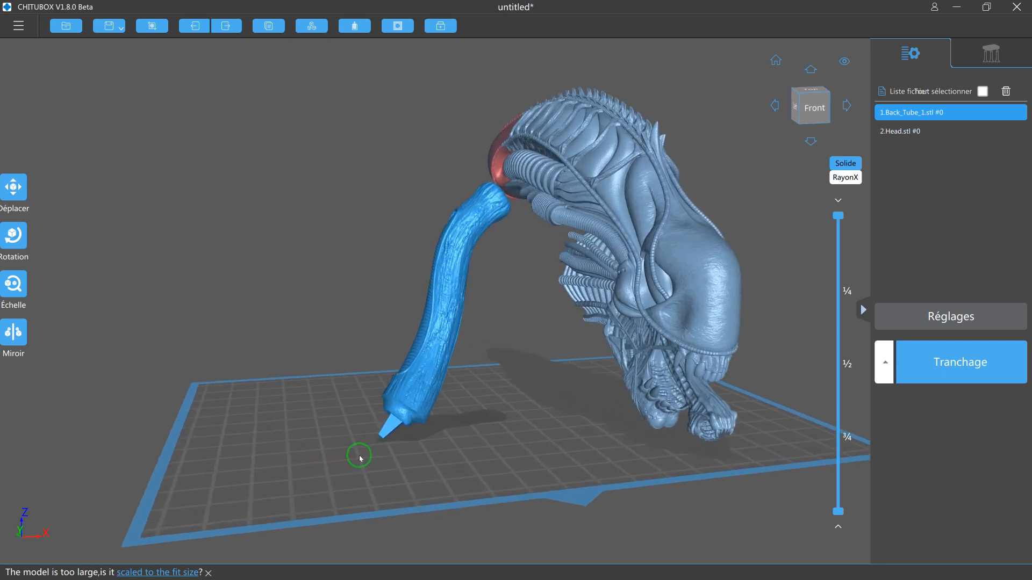
left_click(12, 247)
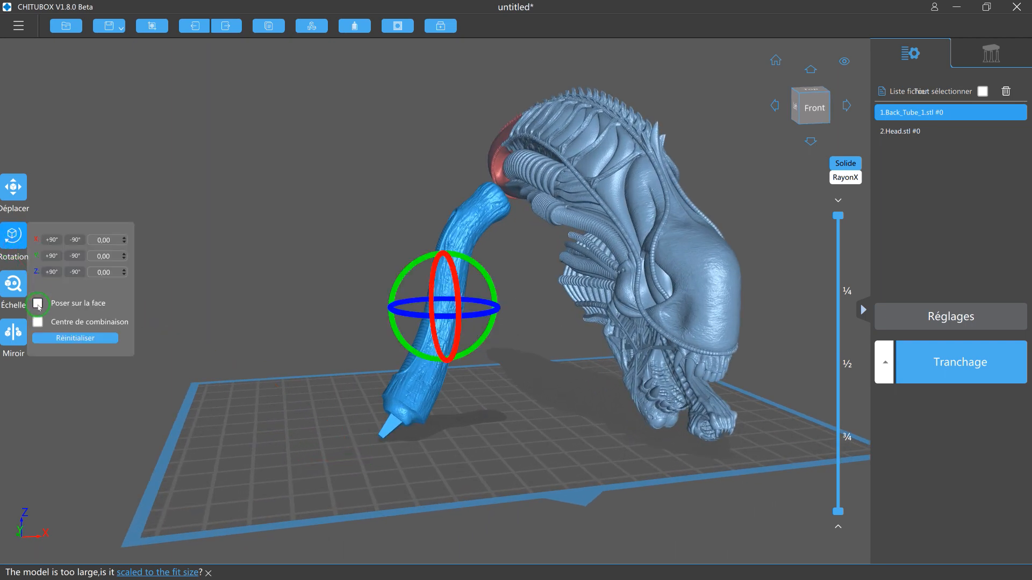
left_click(38, 304)
right_click_drag(264, 318, 306, 269)
scroll(444, 353, "up", 5)
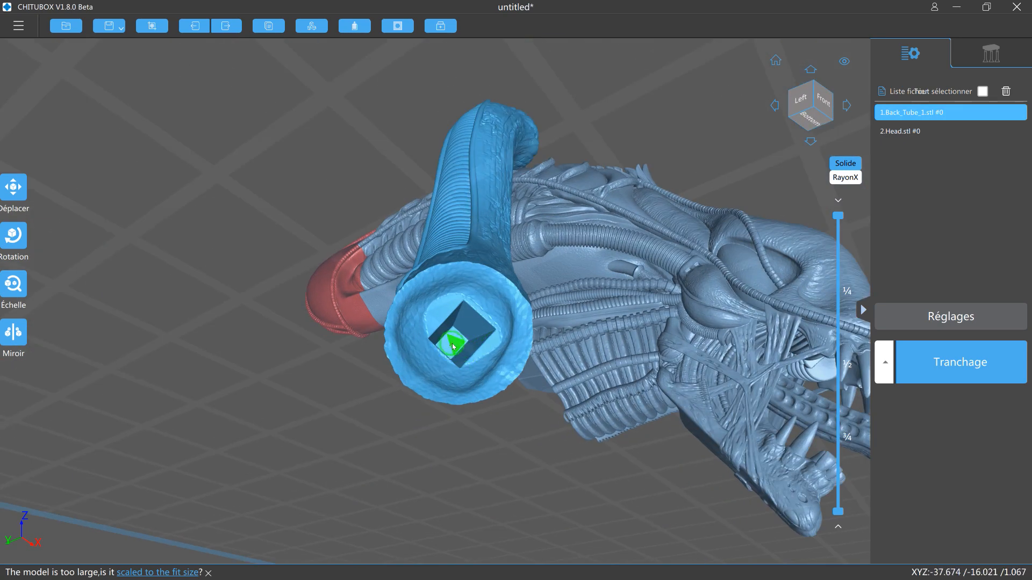
right_click_drag(453, 346, 351, 329)
scroll(278, 387, "up", 4)
right_click_drag(278, 387, 241, 430)
scroll(252, 409, "down", 3)
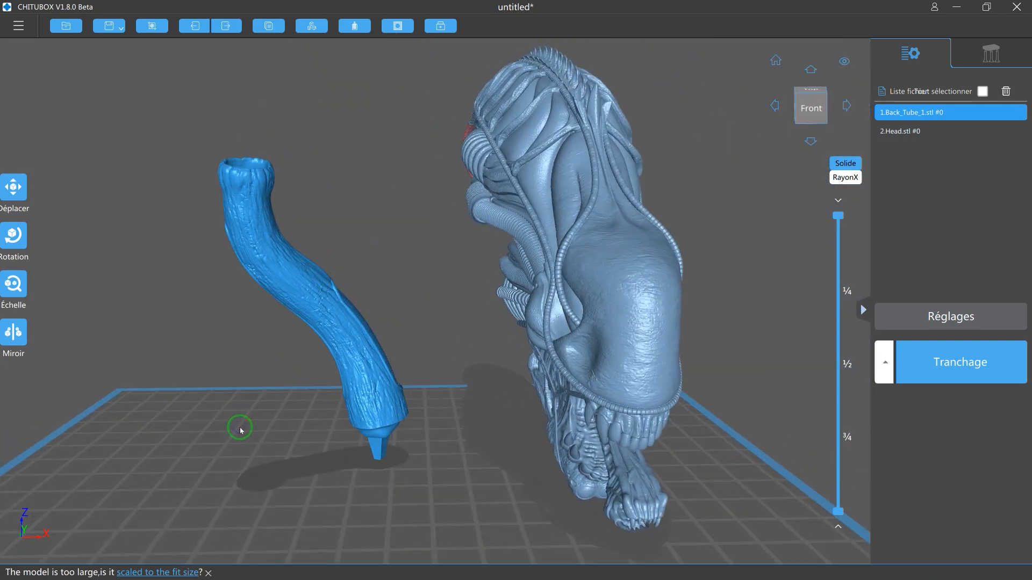
left_click_drag(345, 428, 77, 486)
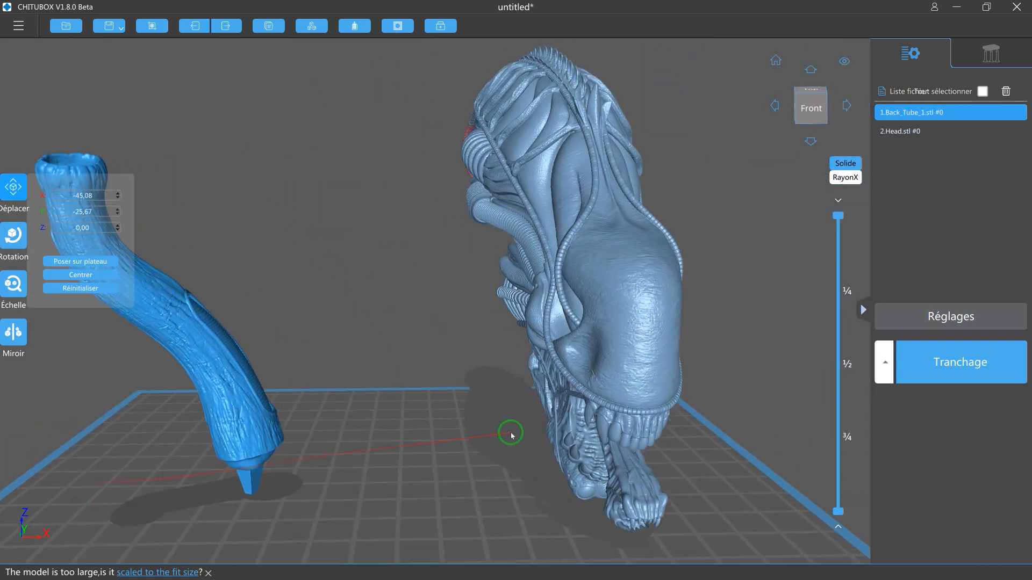
Turn the head sideways around the Z axis and tilt it about 37° around the Y axis so it lies lengthwise.
scroll(512, 435, "down", 2)
left_click(534, 375)
left_click(13, 235)
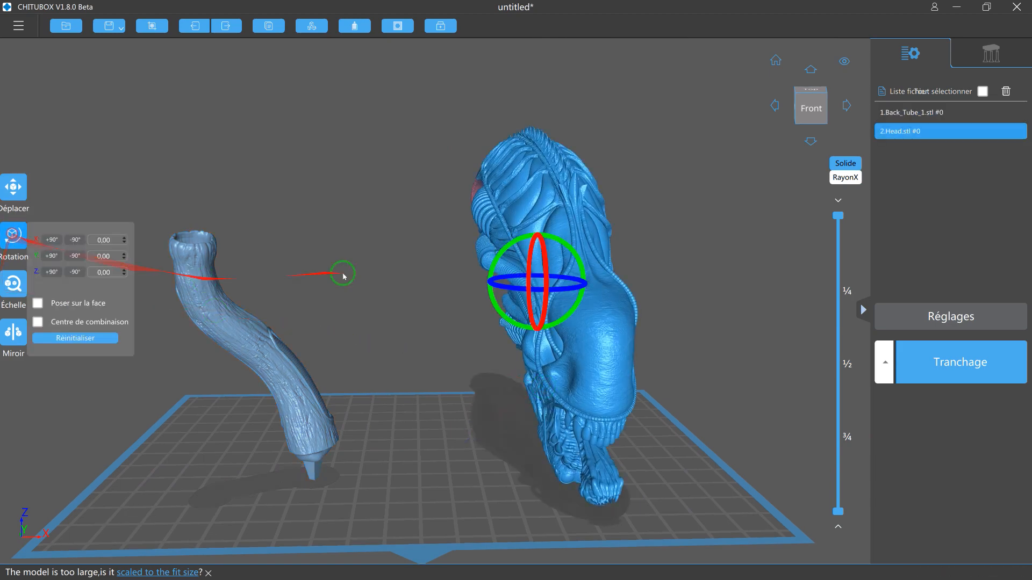
mouse_move(513, 291)
left_mouse_down()
mouse_move(504, 318)
mouse_move(508, 295)
mouse_move(496, 297)
left_mouse_up()
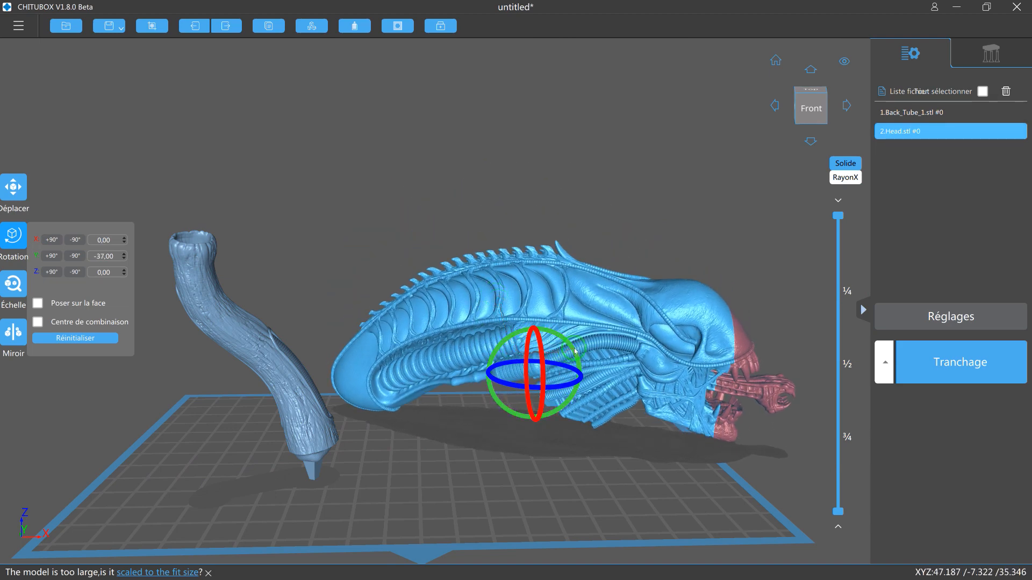
left_click_drag(574, 350, 576, 360)
left_click(506, 433)
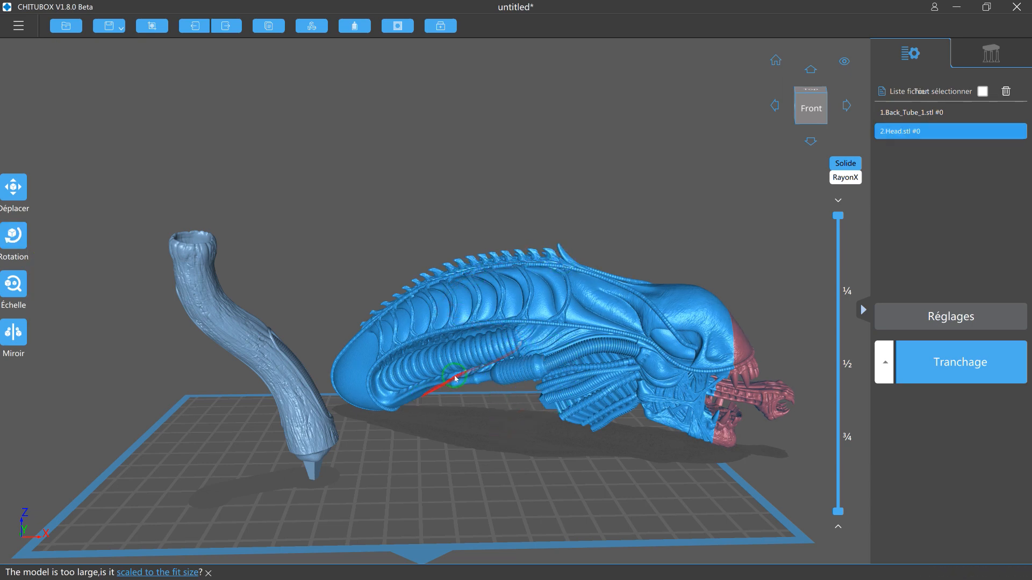
Move the head fully inside the build plate and place the tube in front of it at about X -42, Y -29.
left_click_drag(473, 359, 403, 343)
left_click_drag(312, 431, 300, 438)
right_click_drag(477, 487, 469, 489)
scroll(472, 489, "down", 2)
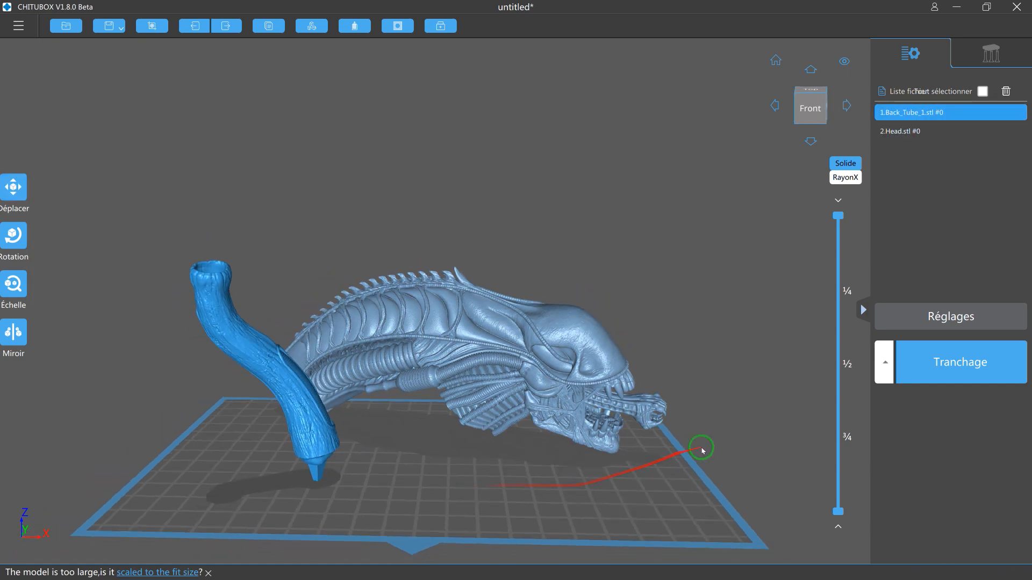
right_click_drag(664, 471, 703, 406)
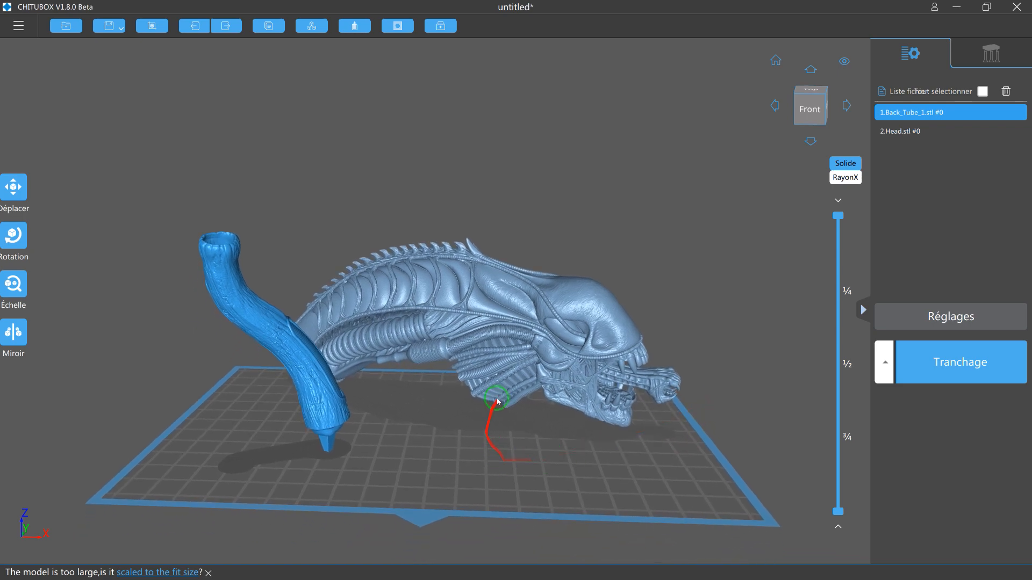
left_click_drag(319, 414, 348, 415)
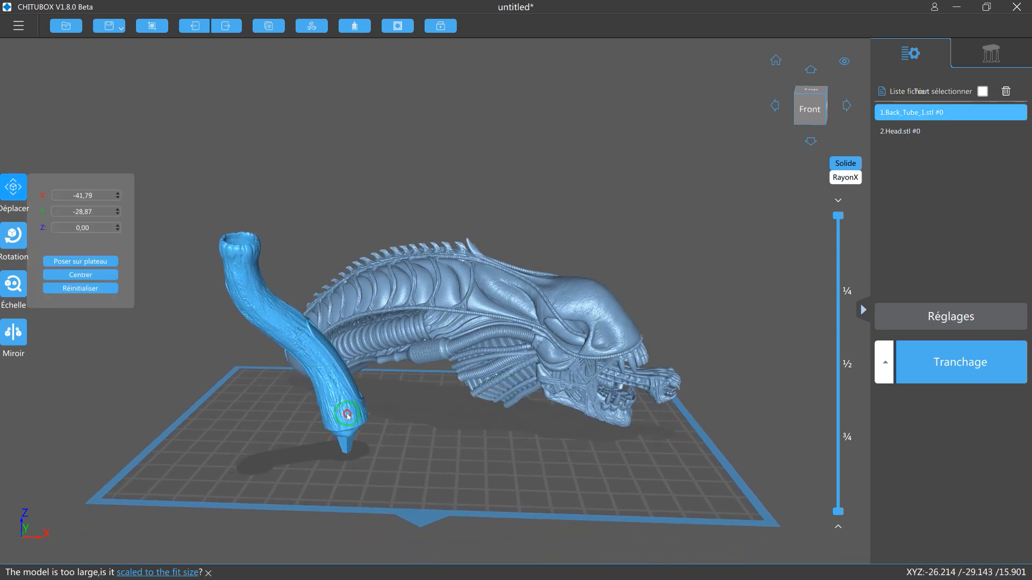
left_click(438, 460)
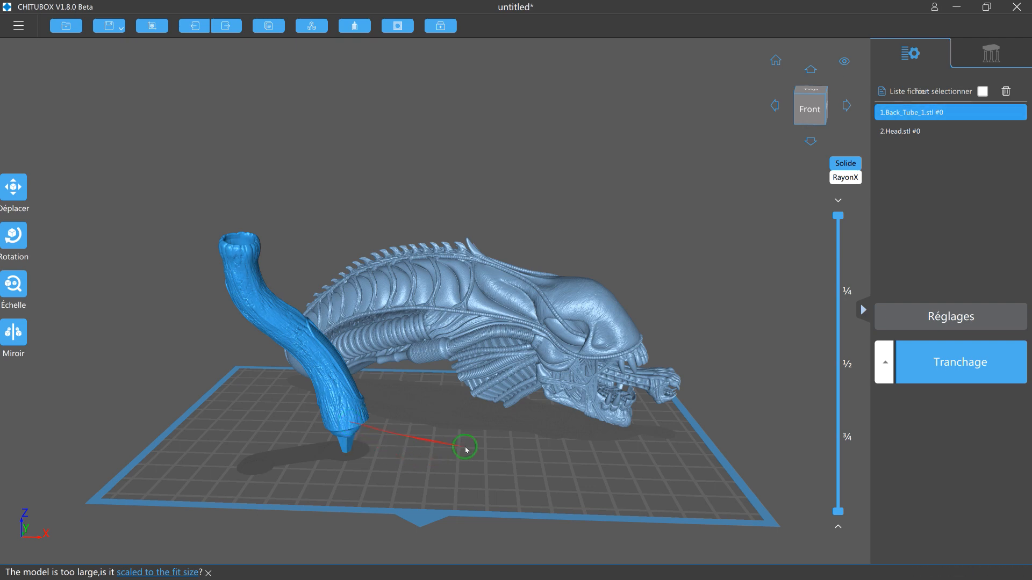
right_click_drag(469, 446, 471, 446)
Select both models and go through their layers to inspect the cross-sections before hollowing.
left_click(982, 91)
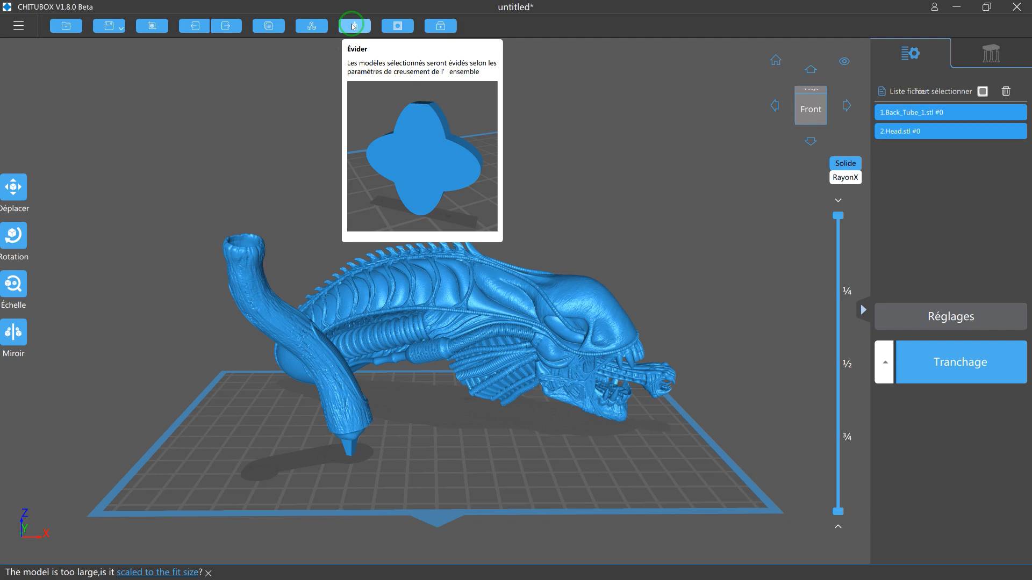
left_click_drag(839, 218, 837, 334)
left_click_drag(645, 278, 796, 374)
left_click_drag(838, 334, 832, 192)
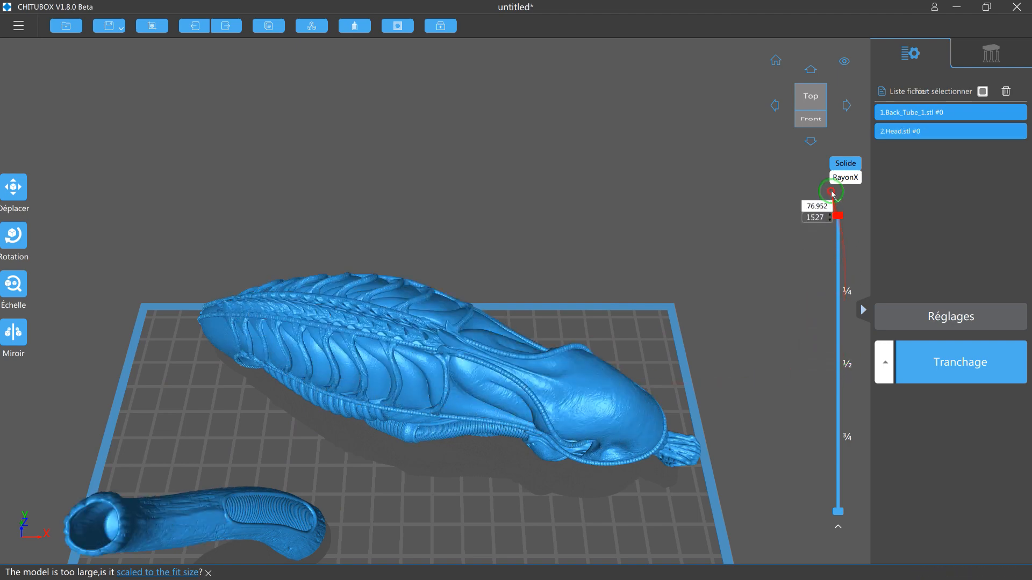
mouse_move(690, 269)
left_mouse_down()
mouse_move(679, 233)
mouse_move(691, 251)
left_mouse_up()
left_click_drag(838, 222, 792, 183)
left_click_drag(662, 256, 499, 203)
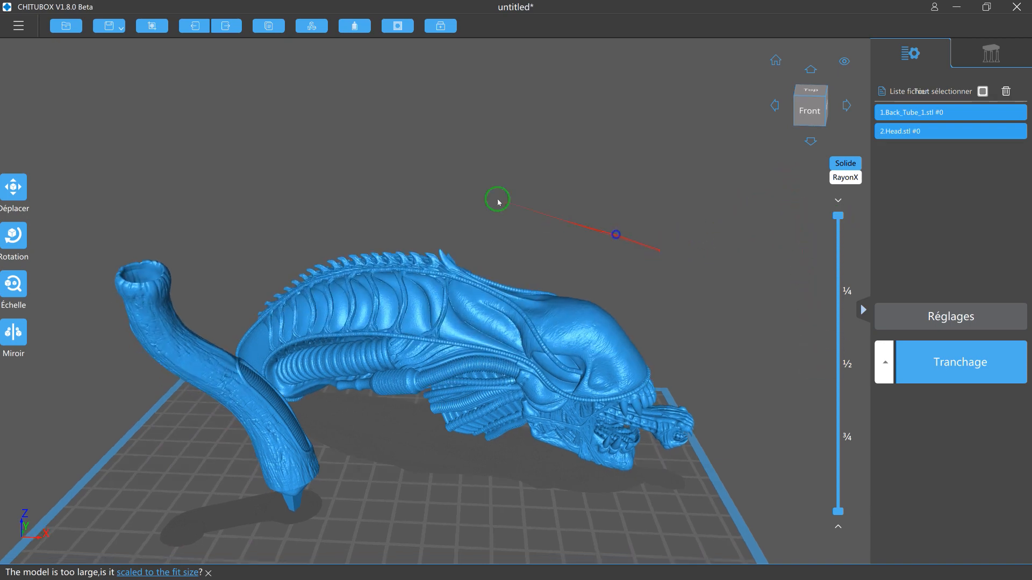
Hollow both models inward with a 1.50 mm wall, 0.00% precision and no infill structure, and inspect their layers.
left_click(366, 30)
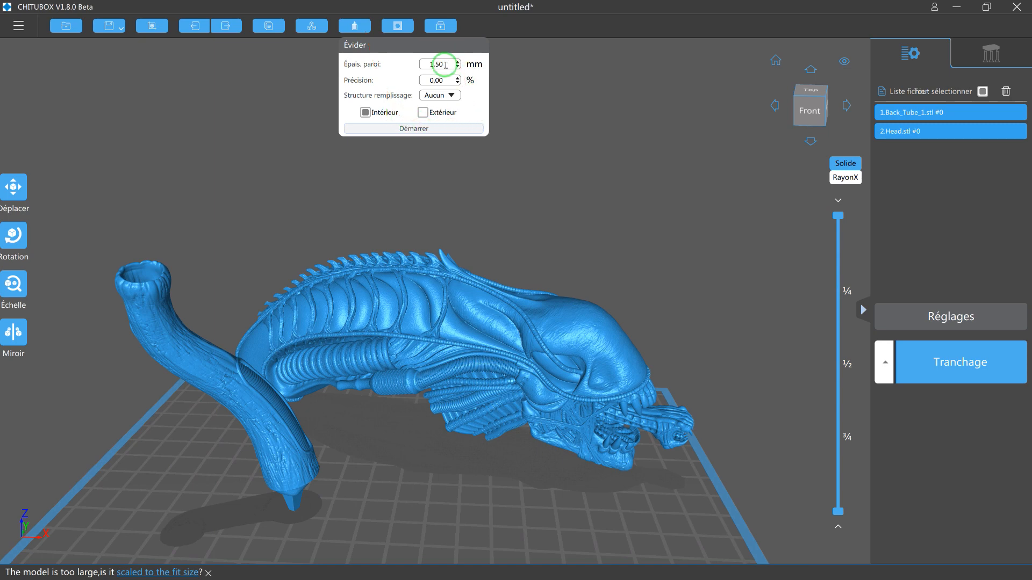
left_click(410, 129)
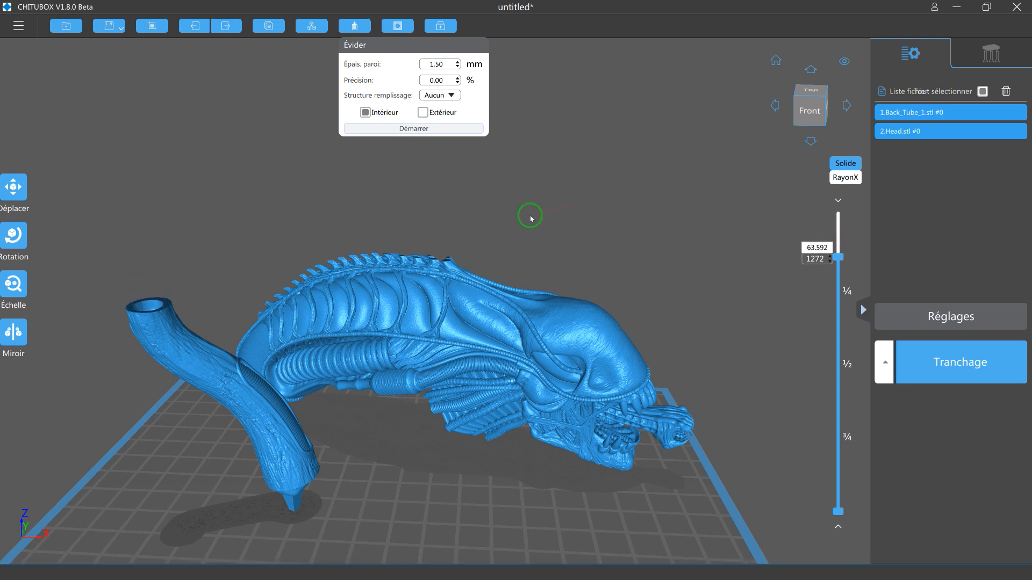
left_click_drag(555, 207, 553, 233)
right_click_drag(552, 233, 560, 240)
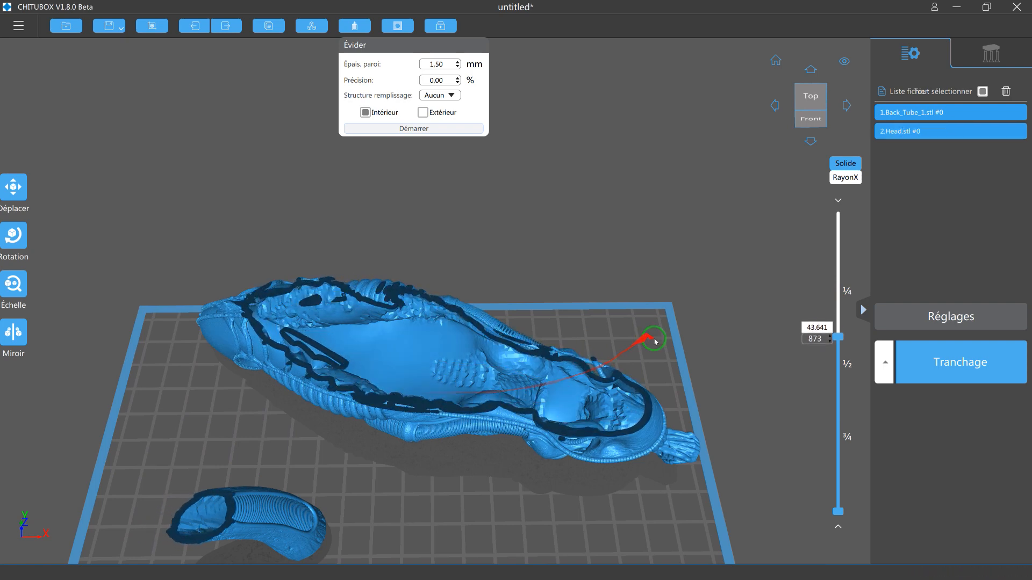
right_click_drag(696, 359, 698, 308)
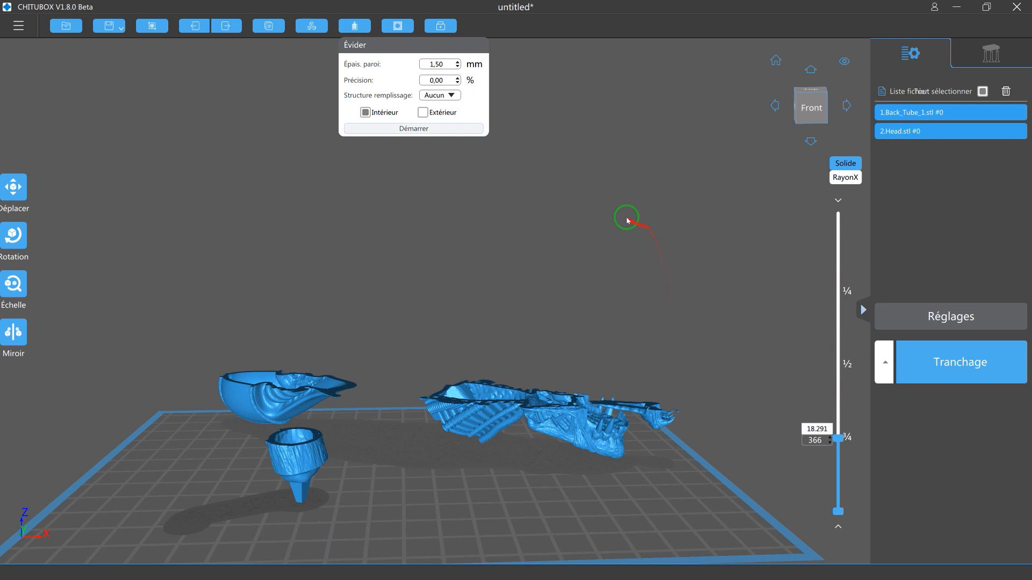
left_click(564, 176)
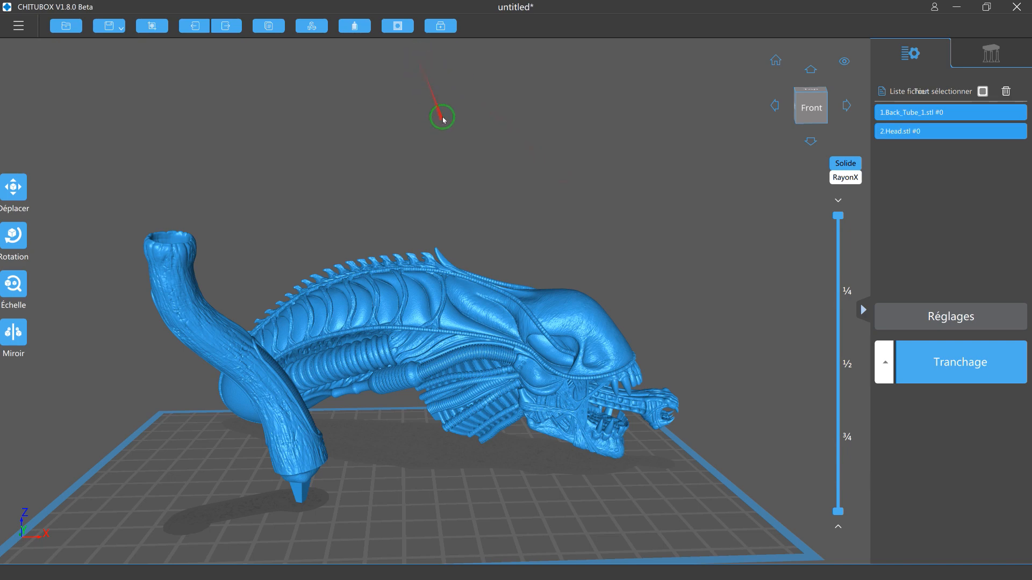
Examine the head and tube from all sides and from below to choose suitable places for the holes.
left_click(401, 25)
right_click_drag(595, 166, 538, 187)
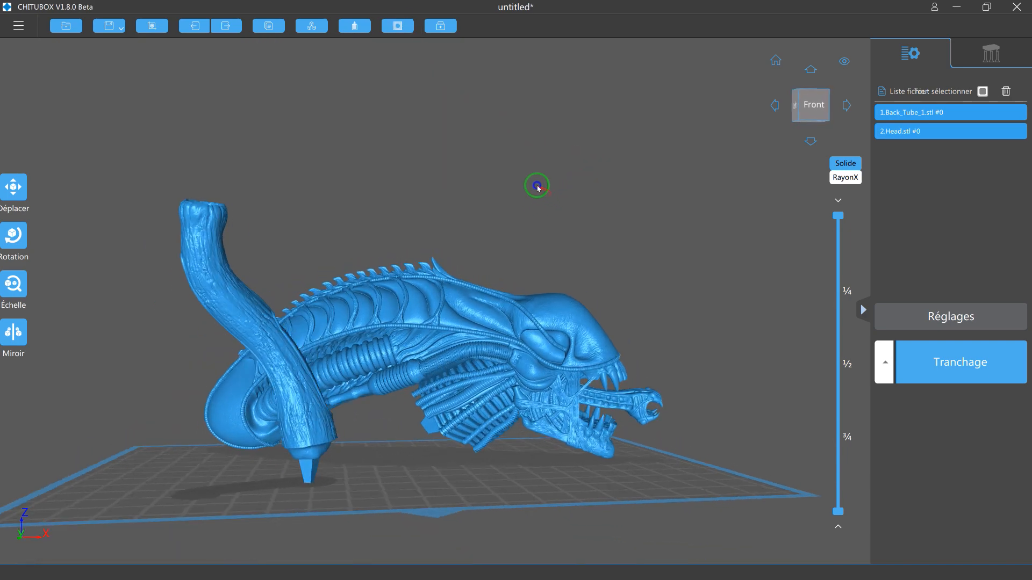
scroll(537, 231, "up", 2)
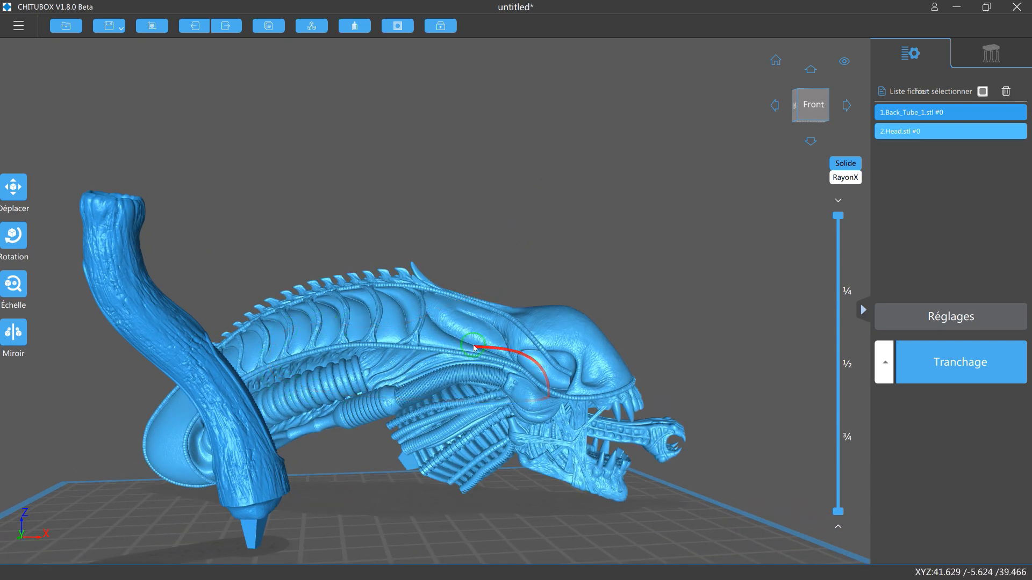
right_click_drag(576, 238, 571, 267)
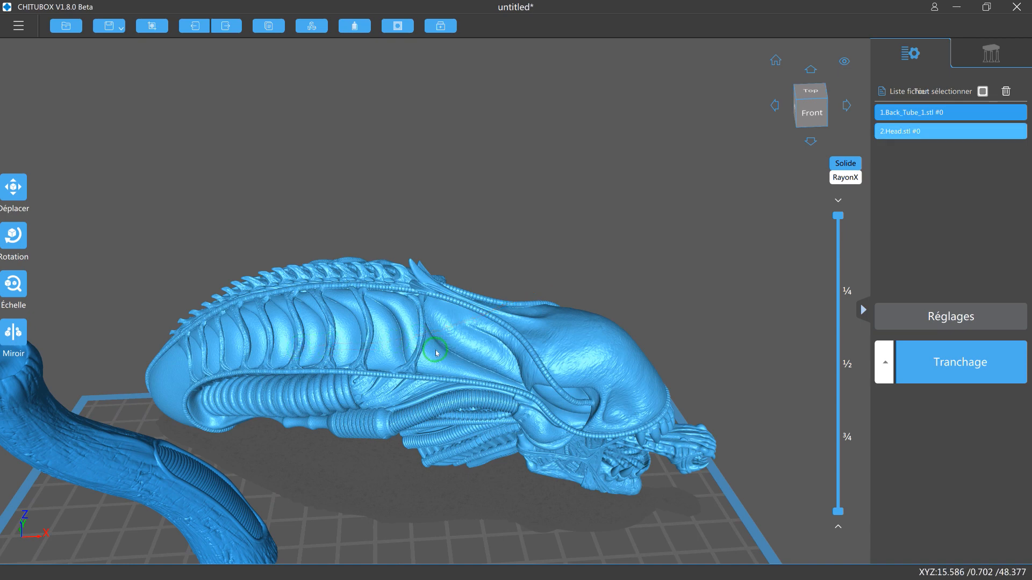
scroll(428, 364, "down", 2)
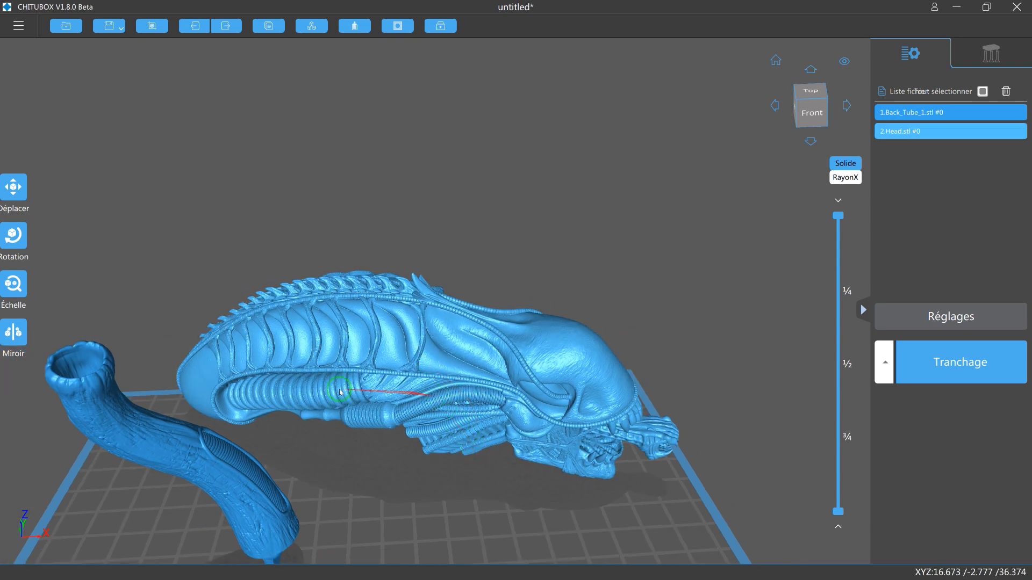
right_click_drag(459, 370, 752, 475)
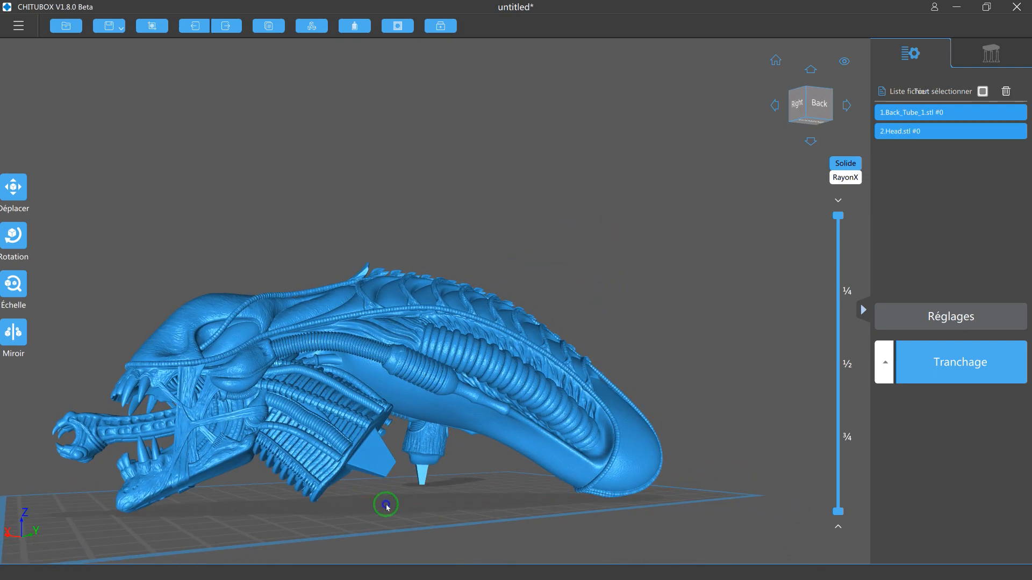
right_click_drag(387, 507, 392, 509)
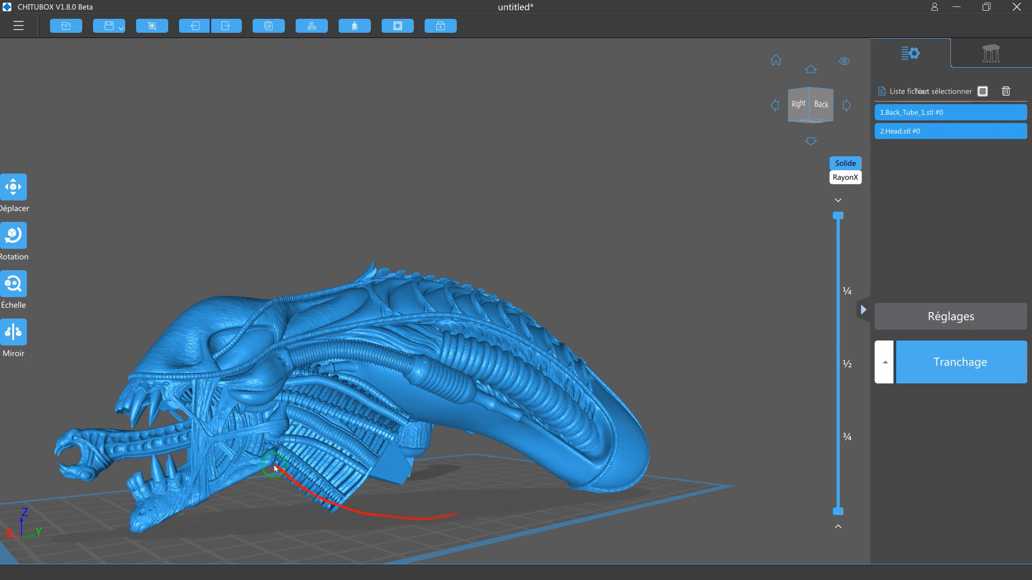
right_click_drag(442, 509, 421, 548)
right_click_drag(359, 573, 368, 479)
left_click_drag(369, 479, 405, 495)
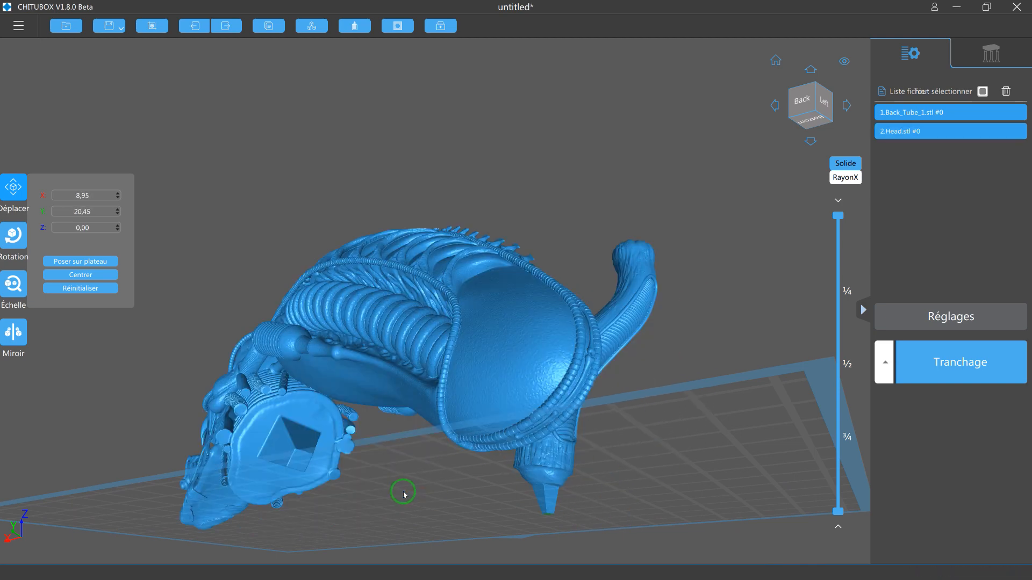
right_click_drag(378, 473, 326, 68)
Dig a round hole 6.00 mm in size and 5.00 mm deep in the head's neck face, beside the square socket.
left_click(398, 26)
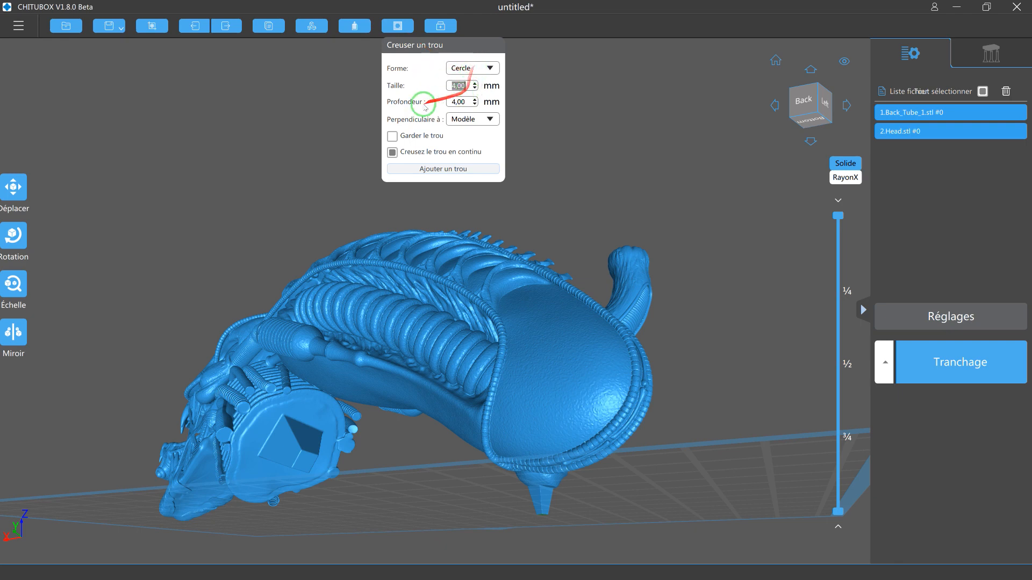
left_click(474, 100)
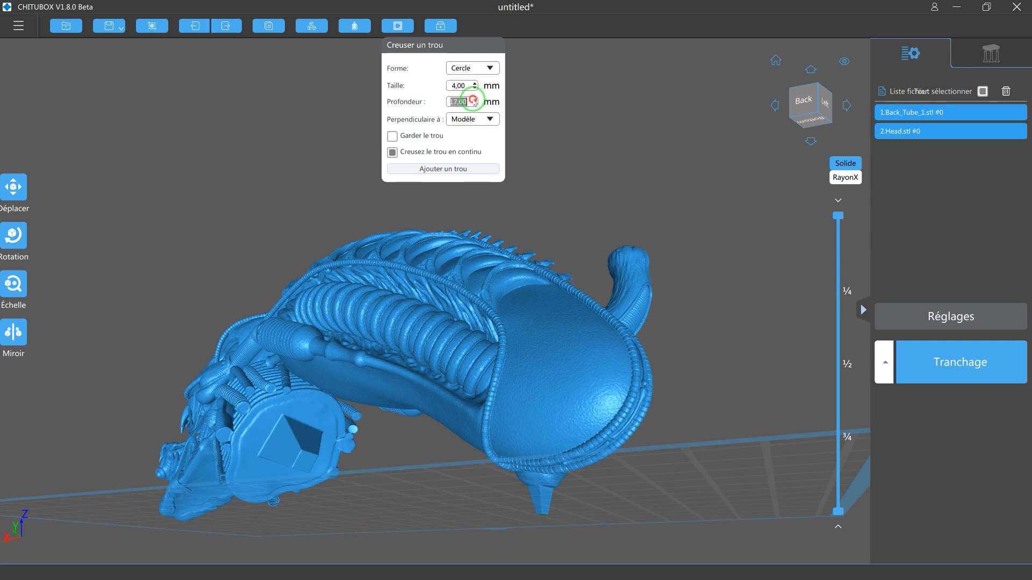
left_click(474, 99)
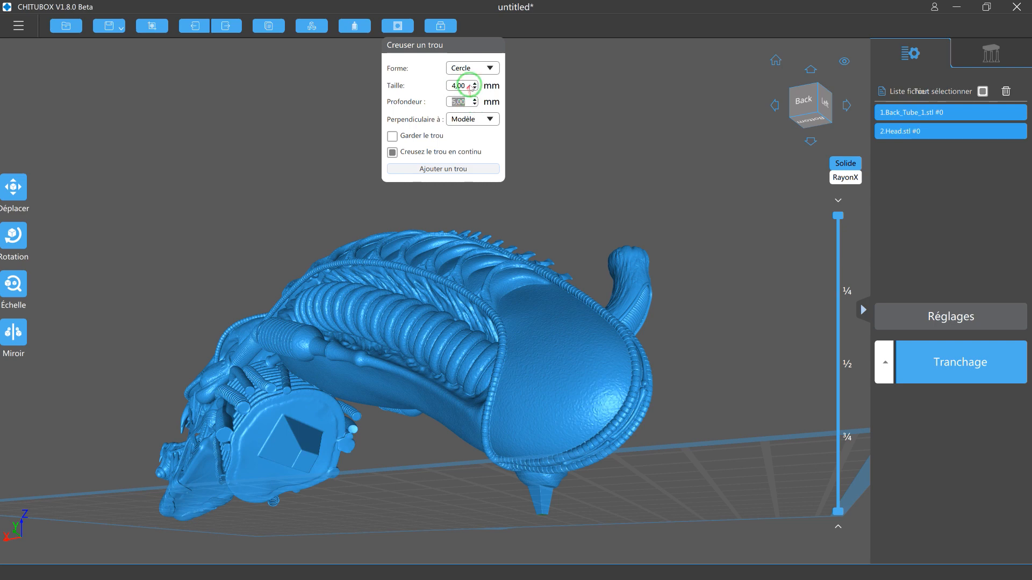
left_click(434, 172)
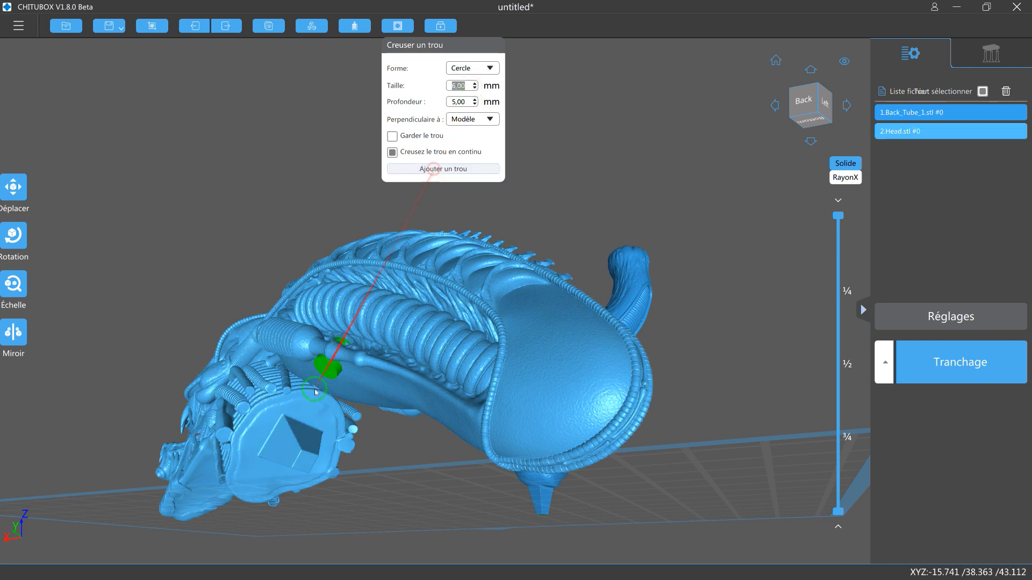
left_click(265, 475)
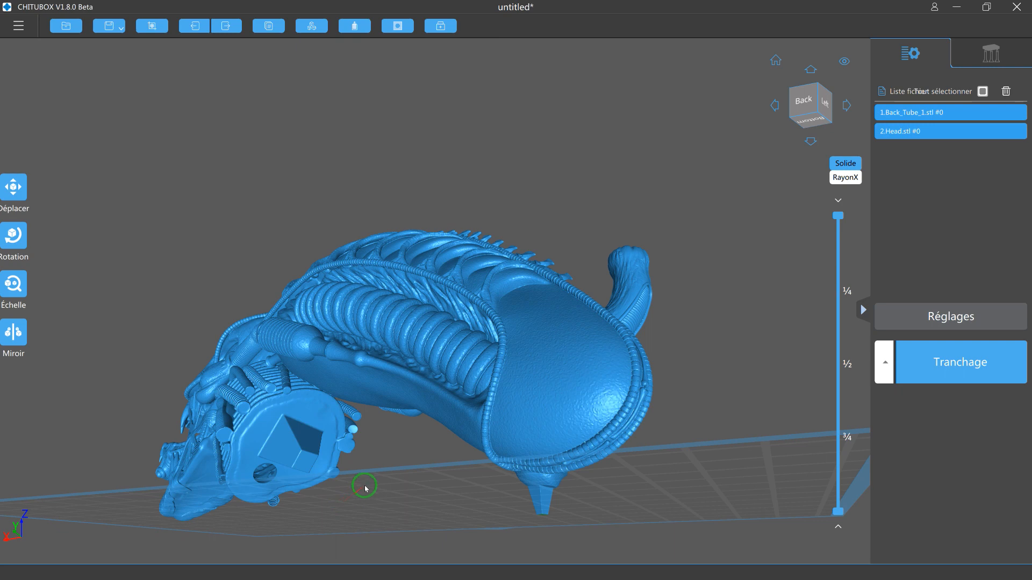
Dig a second neck-face hole on the opposite side of the socket, reducing the size to 4.00 mm and keeping the 5.00 mm depth.
left_click(316, 417)
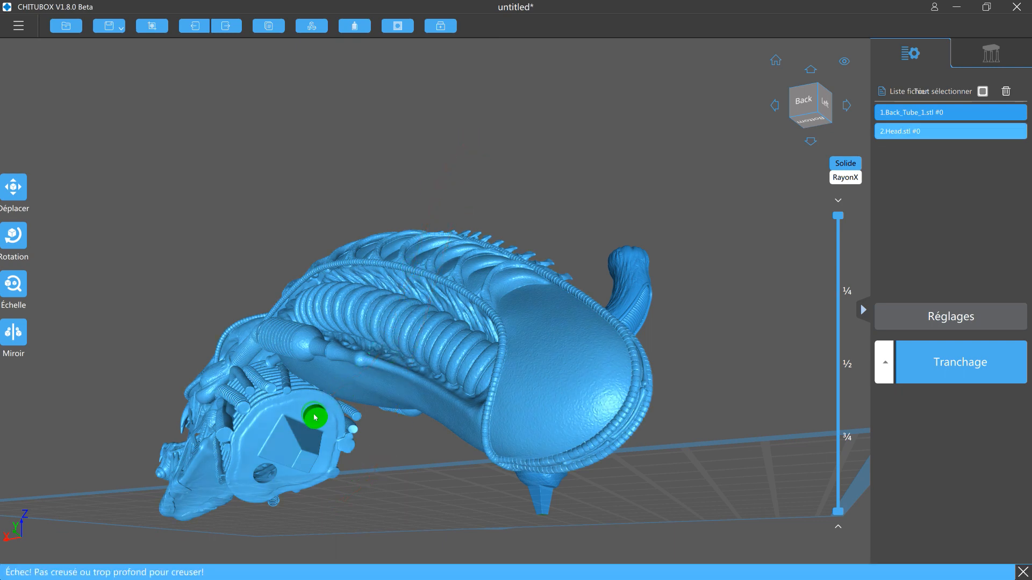
left_click(511, 77)
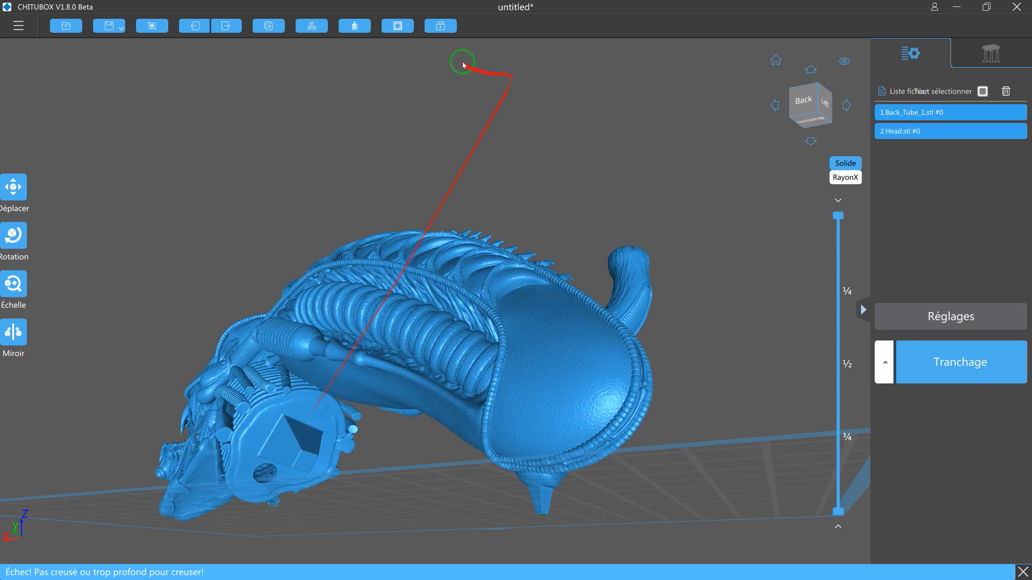
left_click(398, 26)
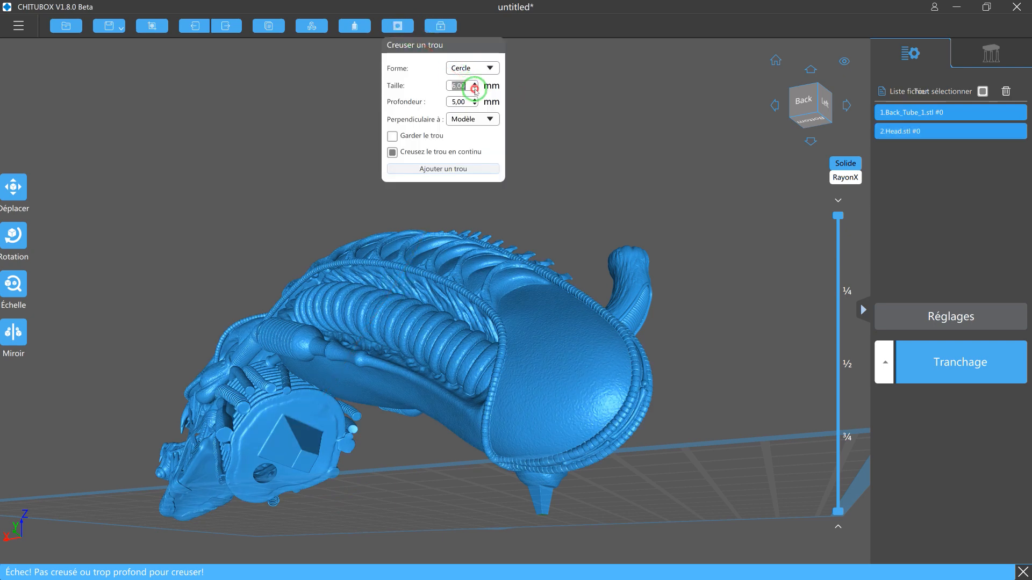
left_click(430, 168)
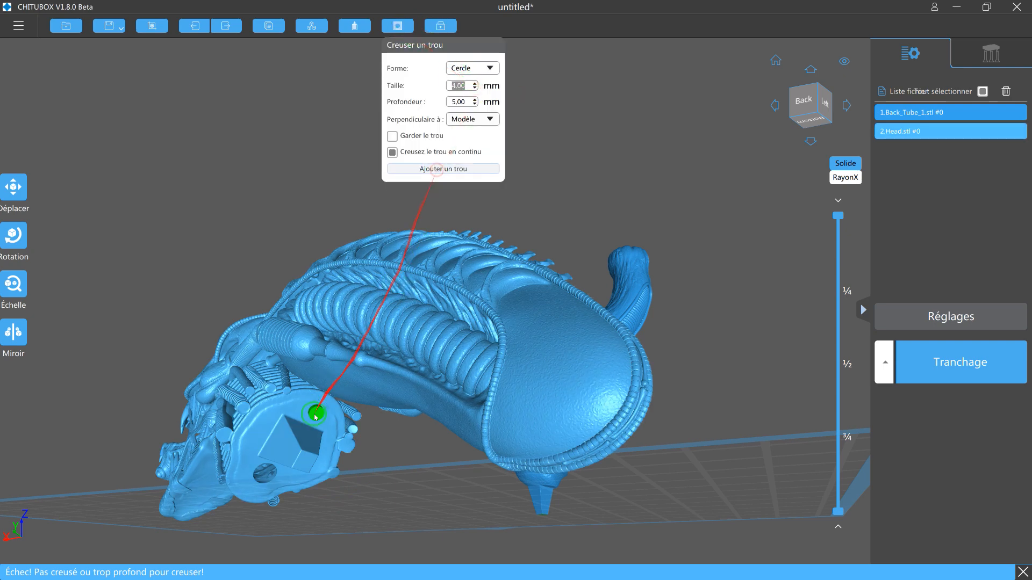
left_click(333, 432)
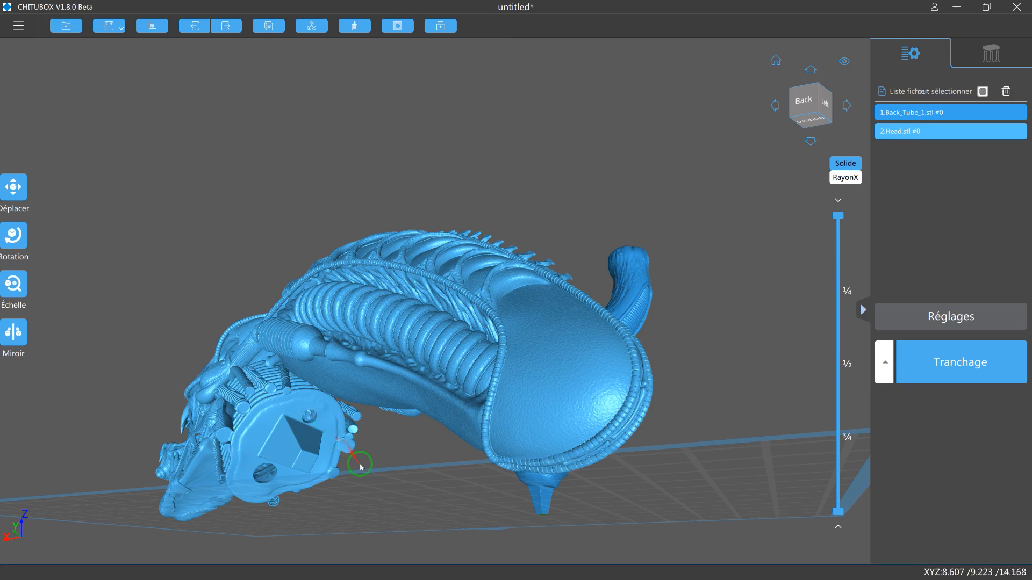
Dig a round 3.00 mm hole, 5.00 mm deep, in the underside of the tube beside its square peg.
left_click_drag(415, 482, 497, 480)
scroll(500, 424, "up", 2)
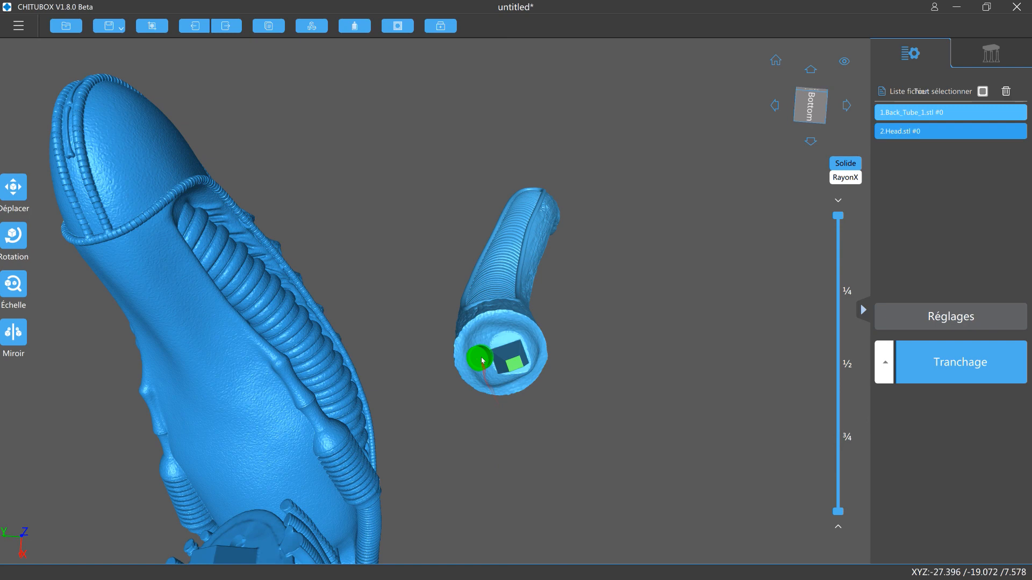
left_click(399, 27)
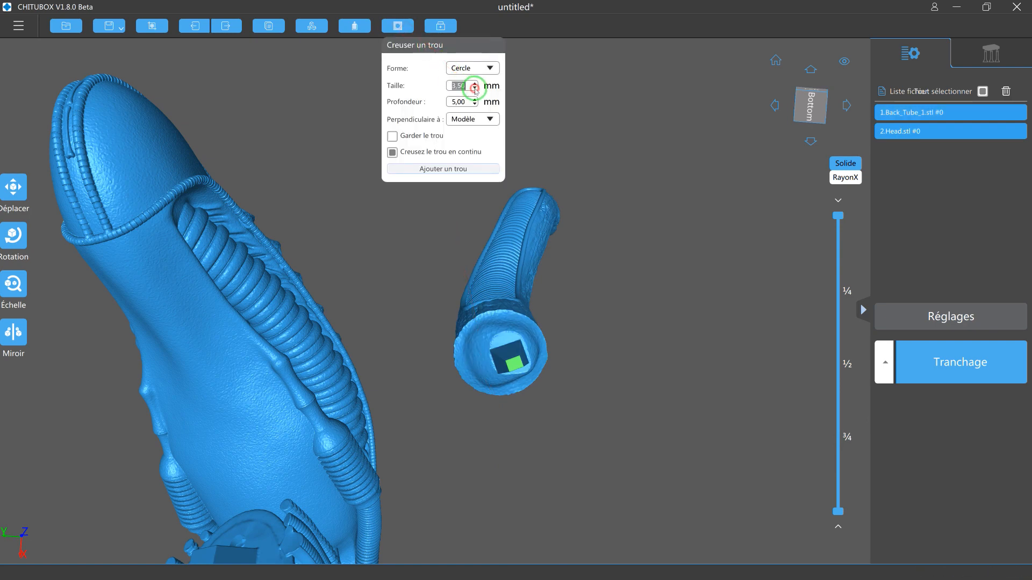
left_click(443, 168)
left_click(482, 361)
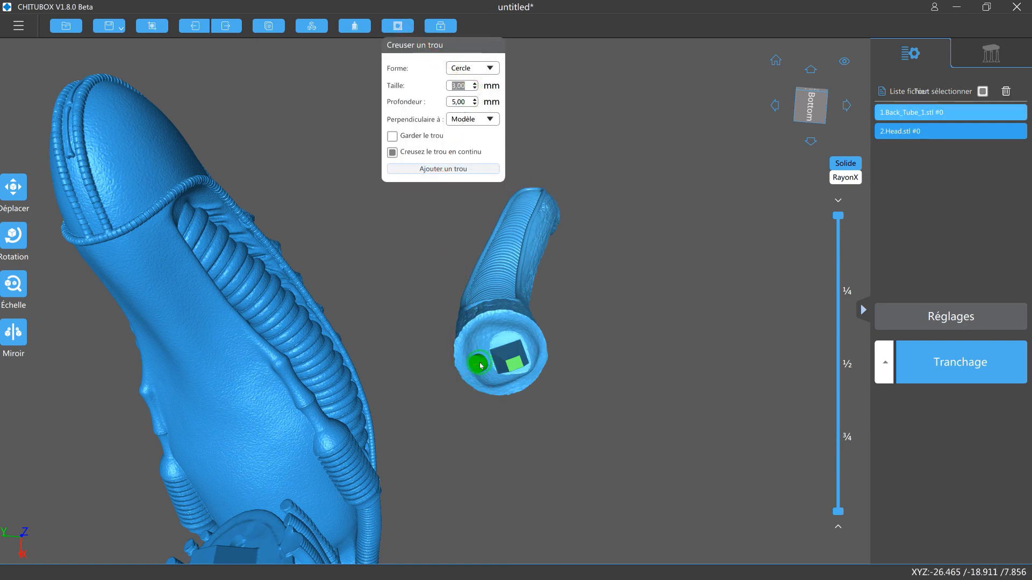
Dig a round 2.00 mm hole, 5.00 mm deep, in the tube's lower end on another side of the peg.
right_click_drag(603, 360, 553, 387)
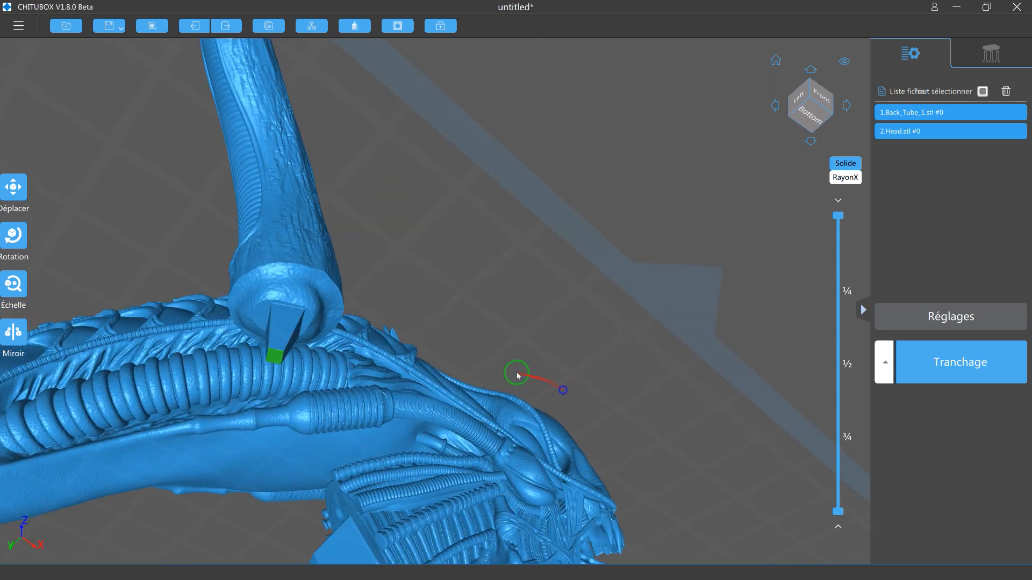
left_click(397, 26)
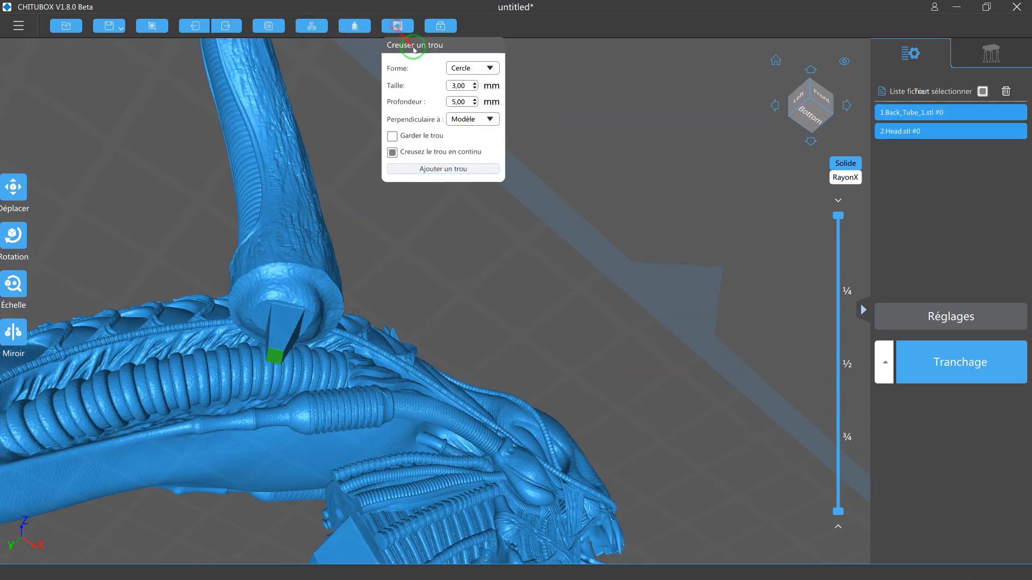
left_click(474, 88)
left_click(443, 169)
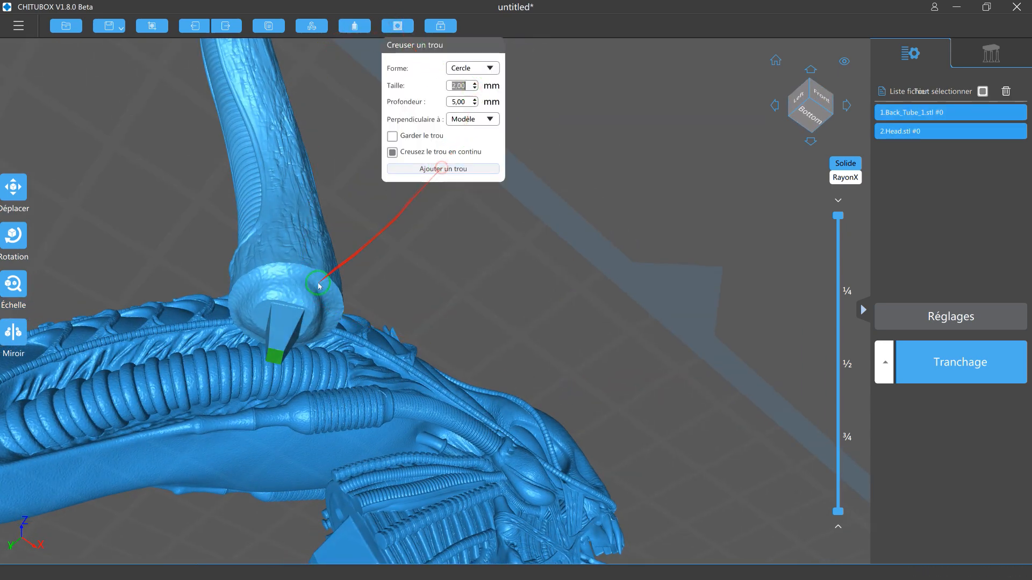
left_click(288, 290)
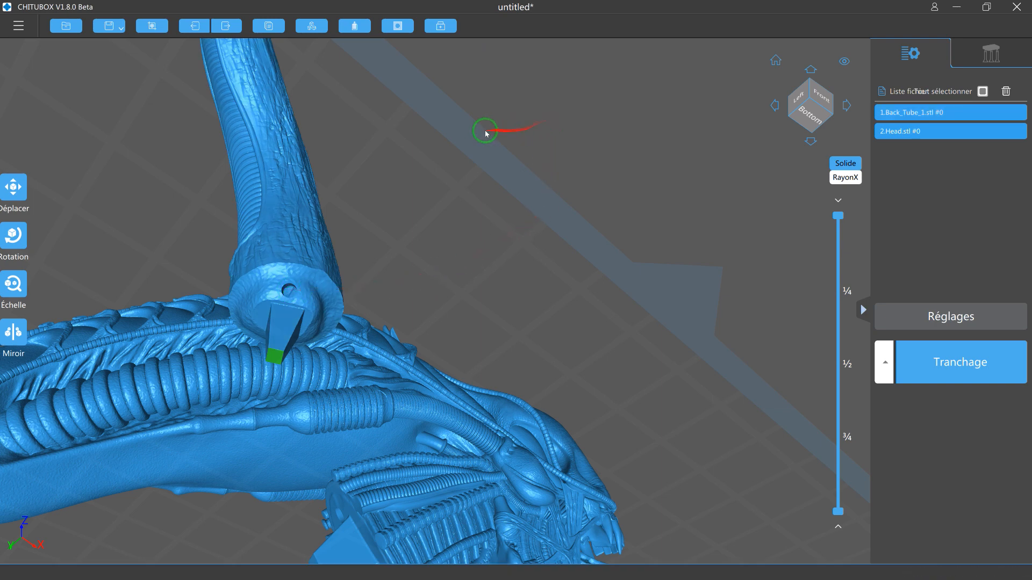
Dig a 2.00 mm hole in the tube's side wall with "Garder le trou" enabled, and inspect the resulting plug.
left_click(397, 26)
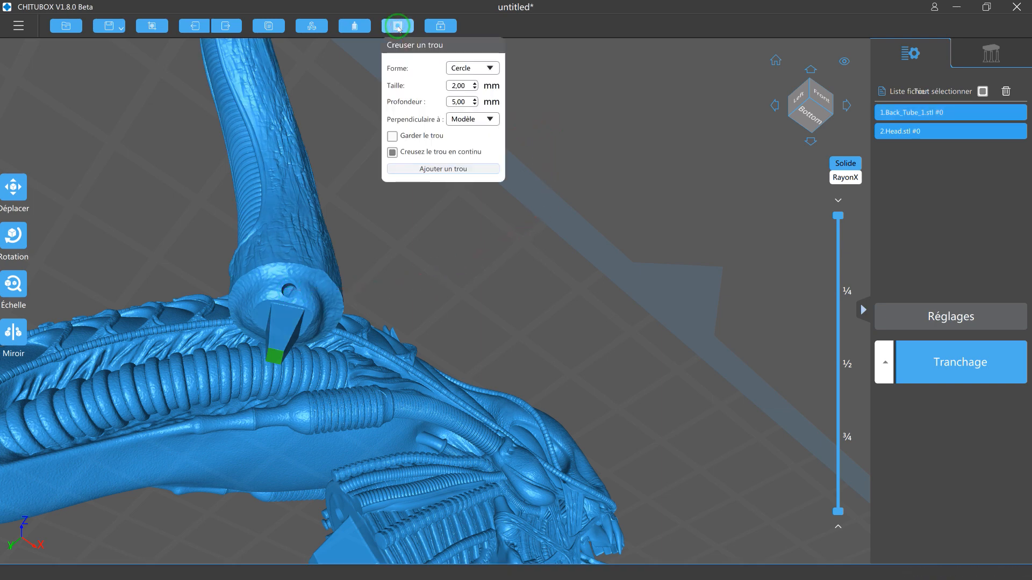
left_click(393, 137)
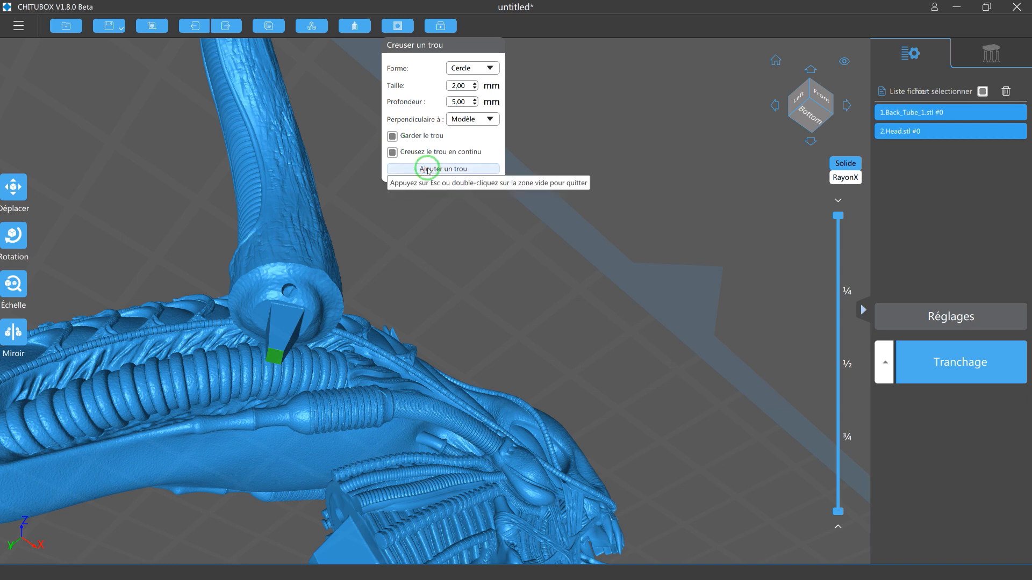
left_click(296, 247)
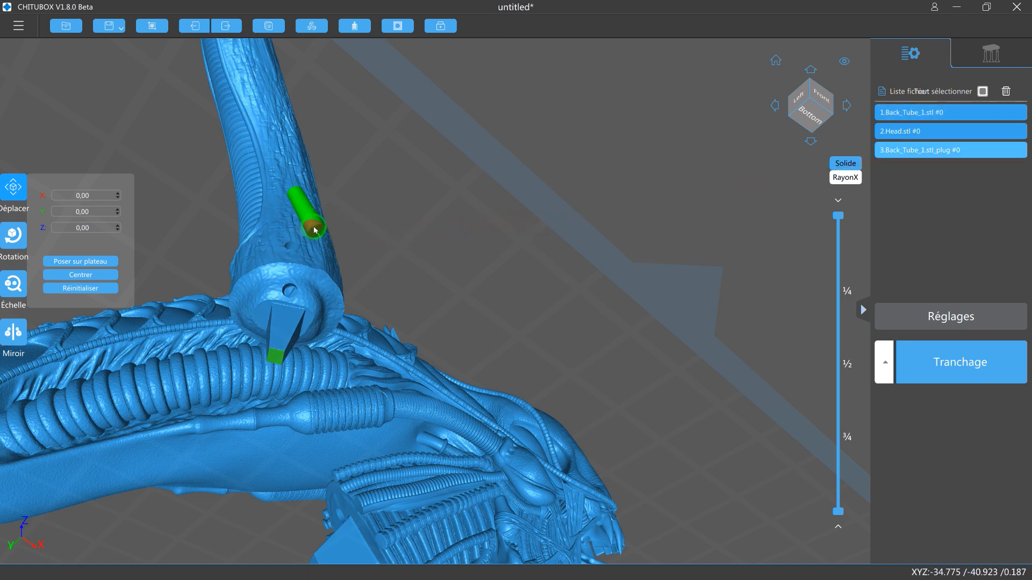
left_click(660, 227)
right_click_drag(611, 203, 616, 224)
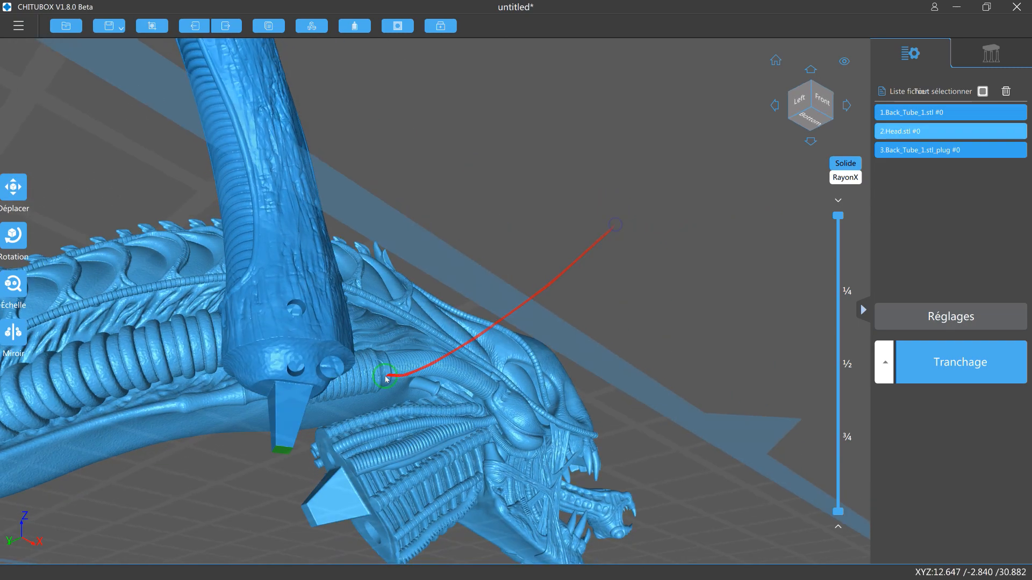
left_click(339, 368)
left_click(592, 259)
right_click_drag(591, 259, 671, 445)
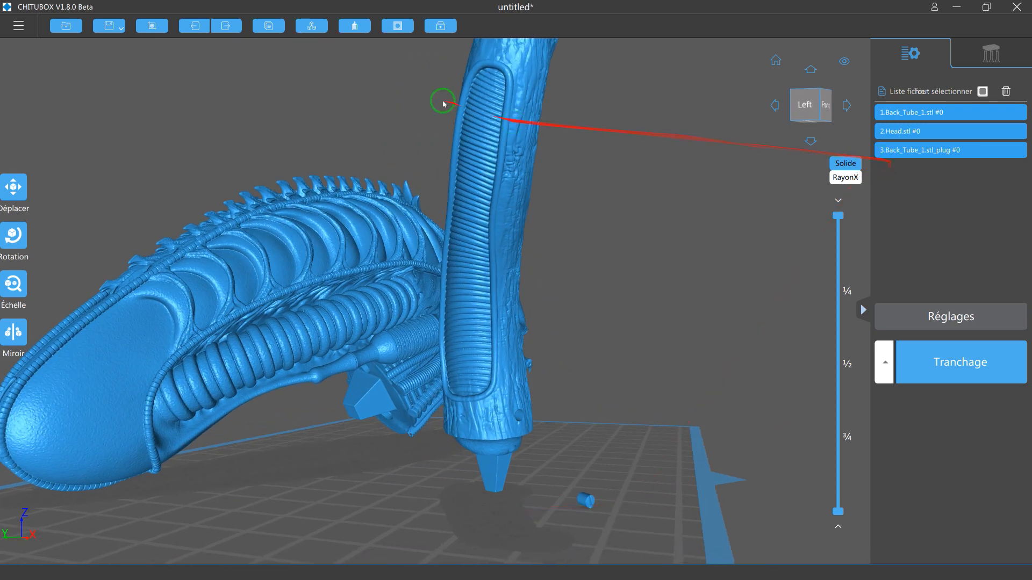
Disable "Garder le trou" in the hole-digging settings and close them.
left_click(398, 26)
left_click(392, 136)
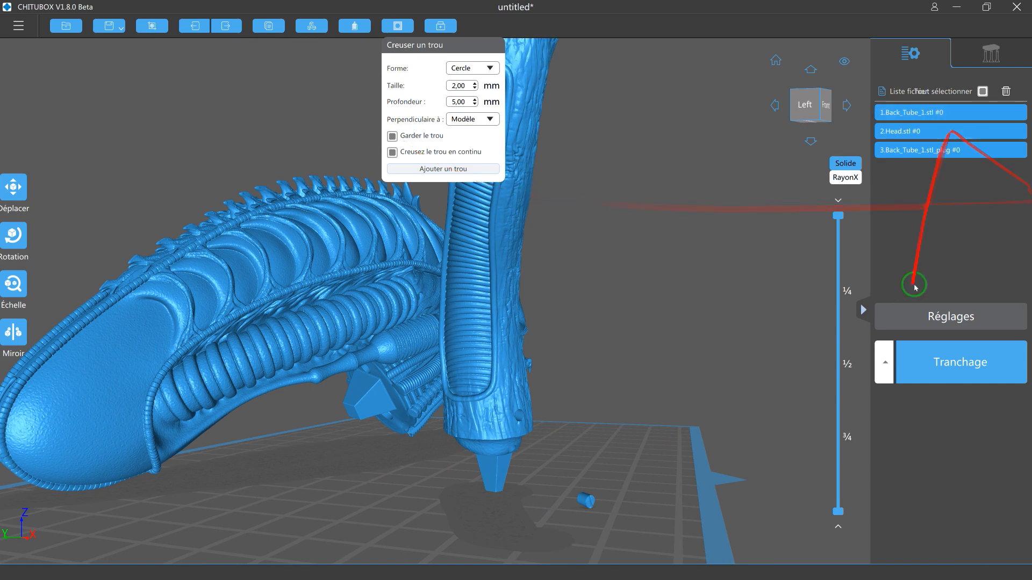
left_click(392, 136)
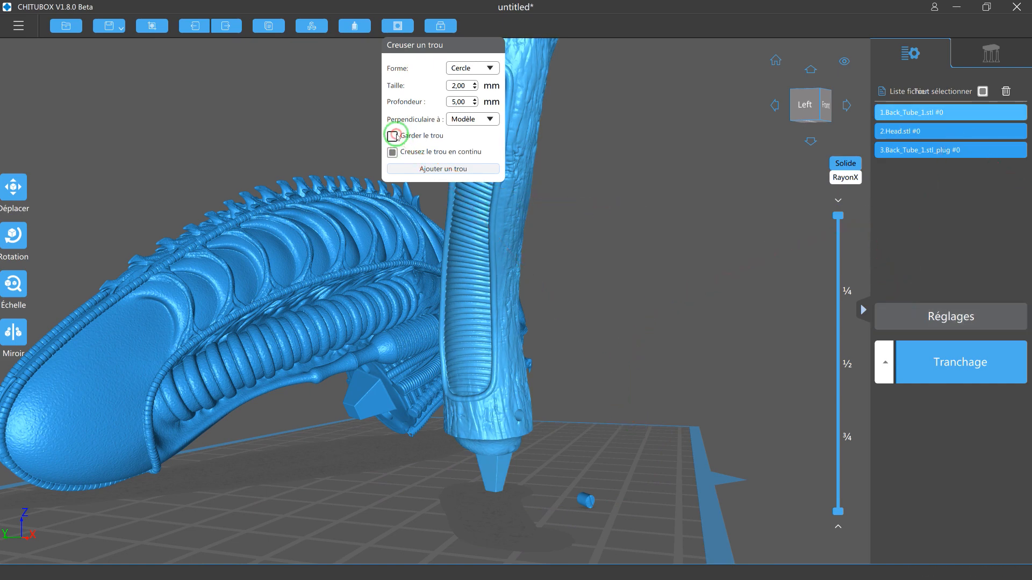
left_click(648, 221)
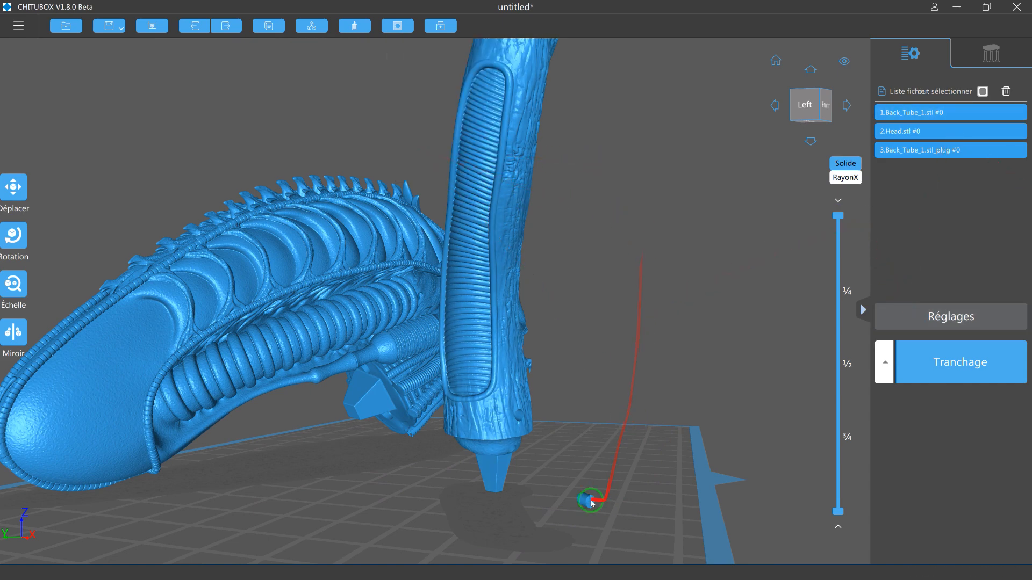
Delete only the Back_Tube_1.stl_plug model from the build plate.
left_click(982, 91)
left_click(930, 150)
key("Delete")
Select both the tube and head models and open the support settings.
left_click_drag(713, 322, 734, 195)
left_click(962, 112)
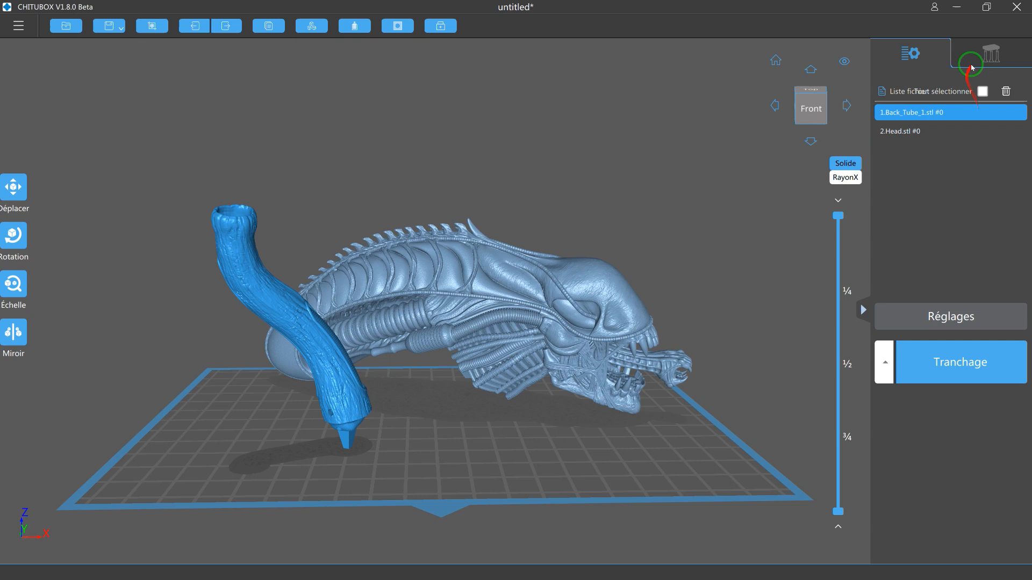
left_click(983, 89)
left_click(981, 92)
left_click(982, 92)
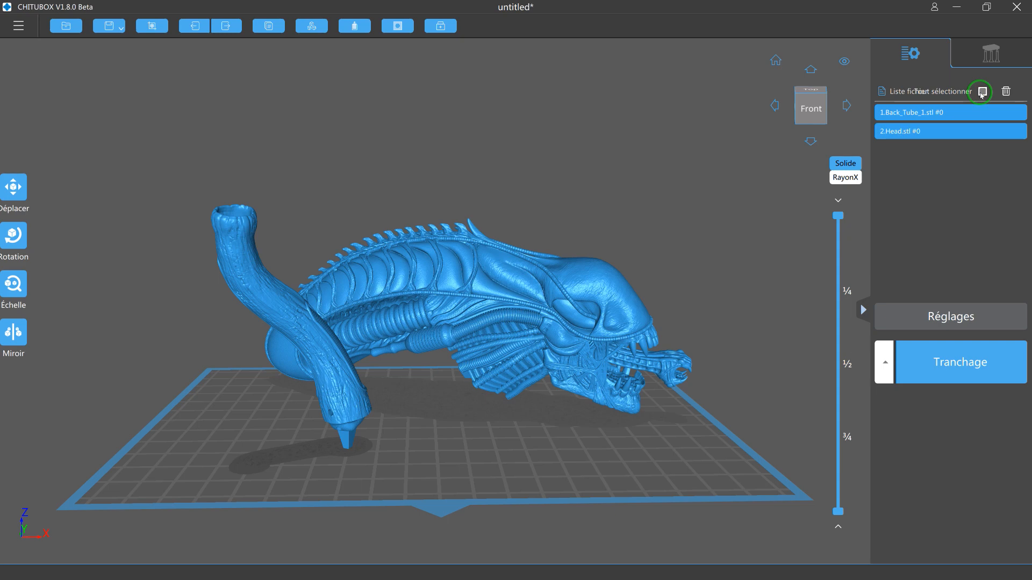
left_click(991, 56)
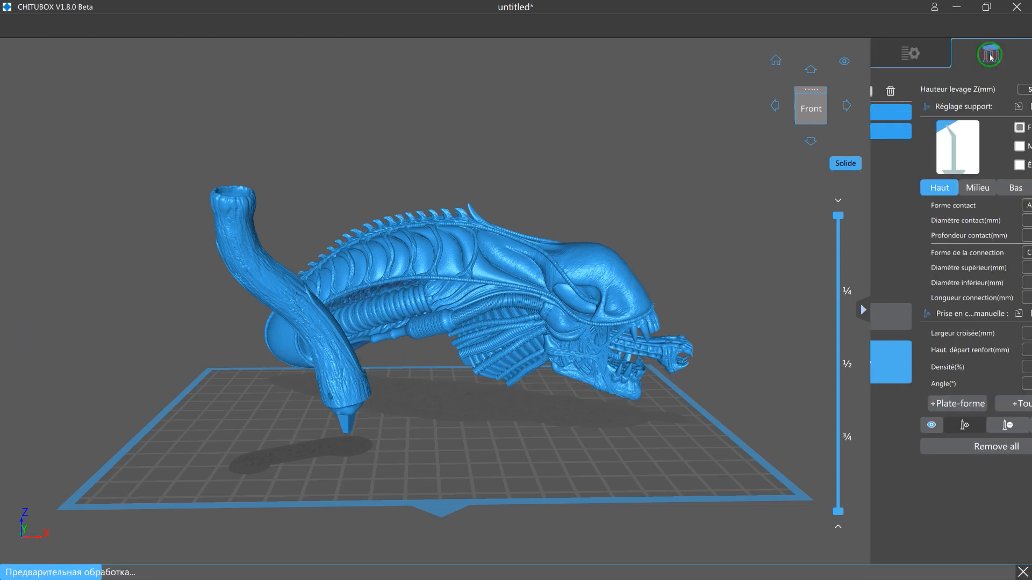
Generate automatic supports everywhere on both the tube and head models, using the fine support preset.
left_click(774, 292)
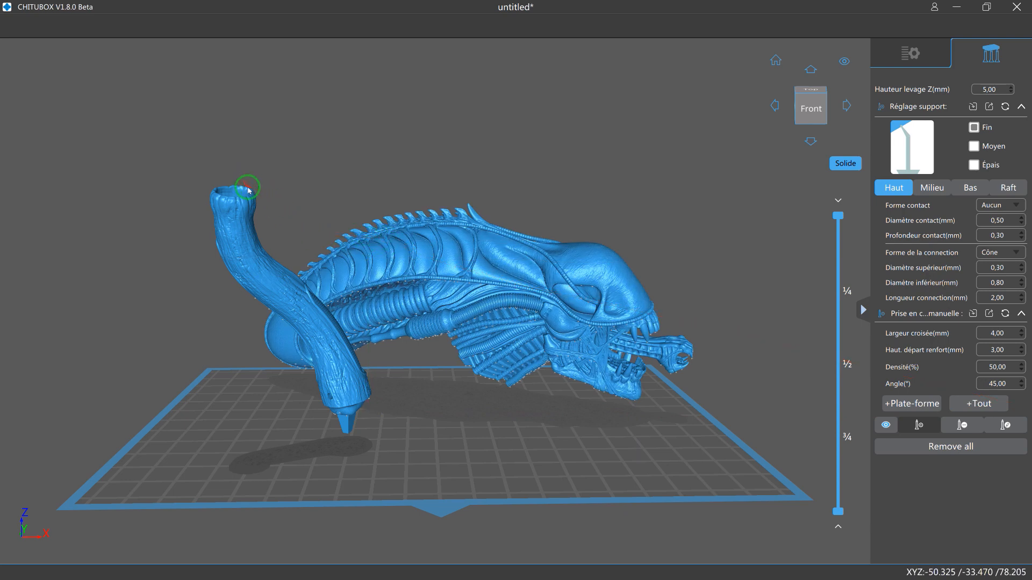
left_click(975, 406)
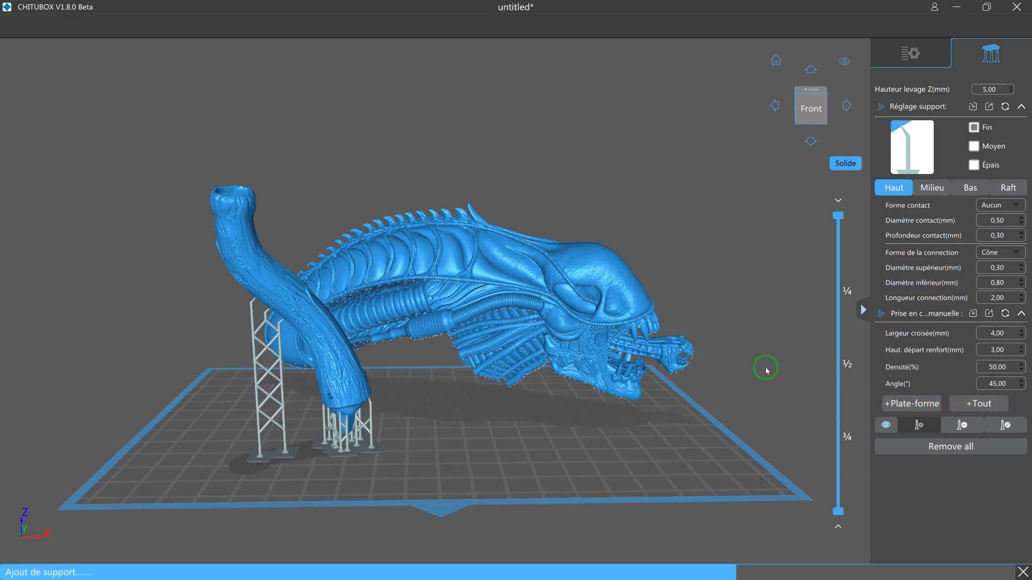
left_click(904, 58)
mouse_move(732, 226)
left_mouse_down()
mouse_move(720, 227)
mouse_move(735, 238)
left_mouse_up()
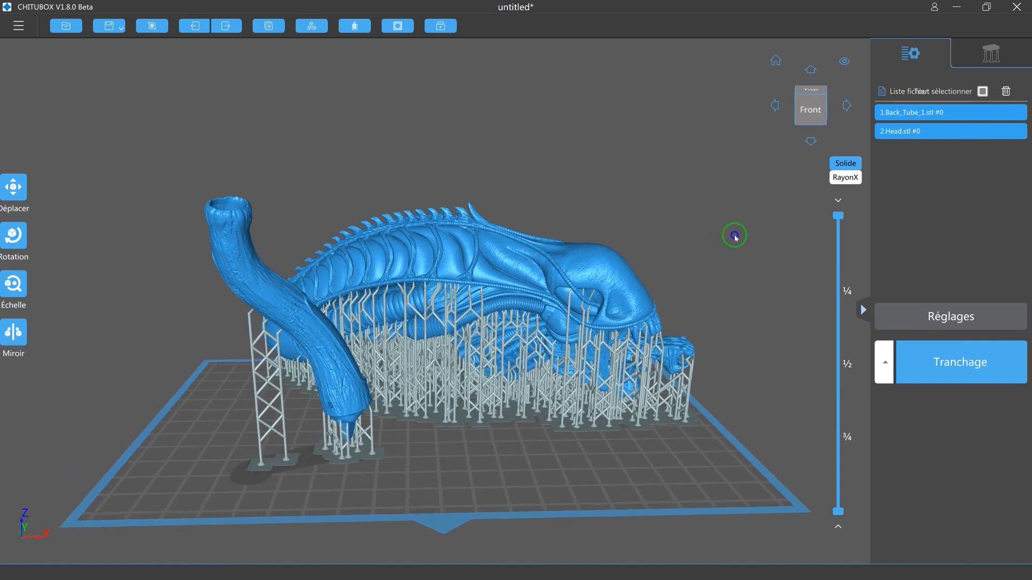
right_click_drag(734, 236, 732, 239)
Move both selected models together on the plate, placing the tube at about X -45, Y -35.
left_click_drag(352, 416, 329, 428)
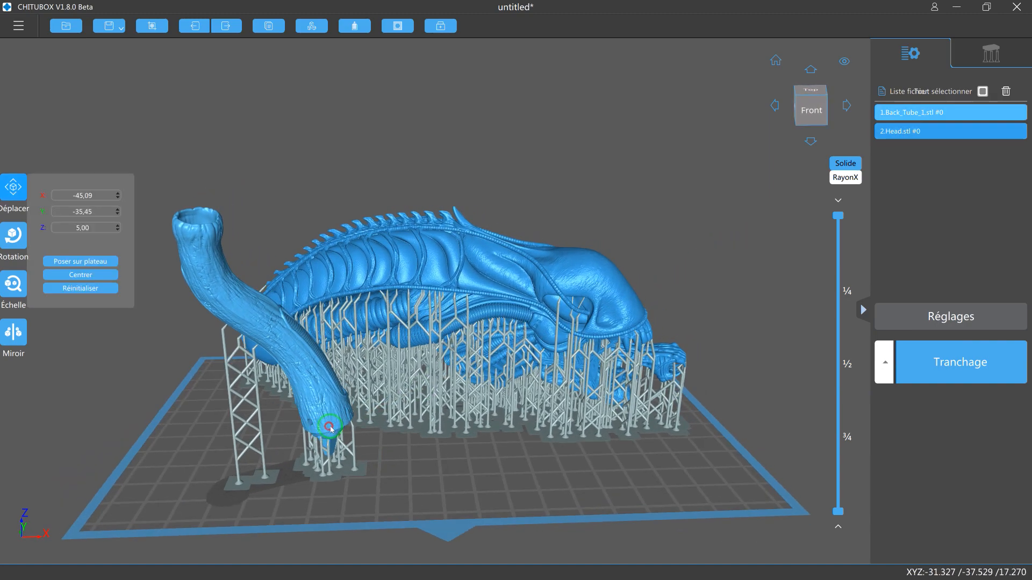
left_click(694, 262)
right_click_drag(715, 274, 624, 272)
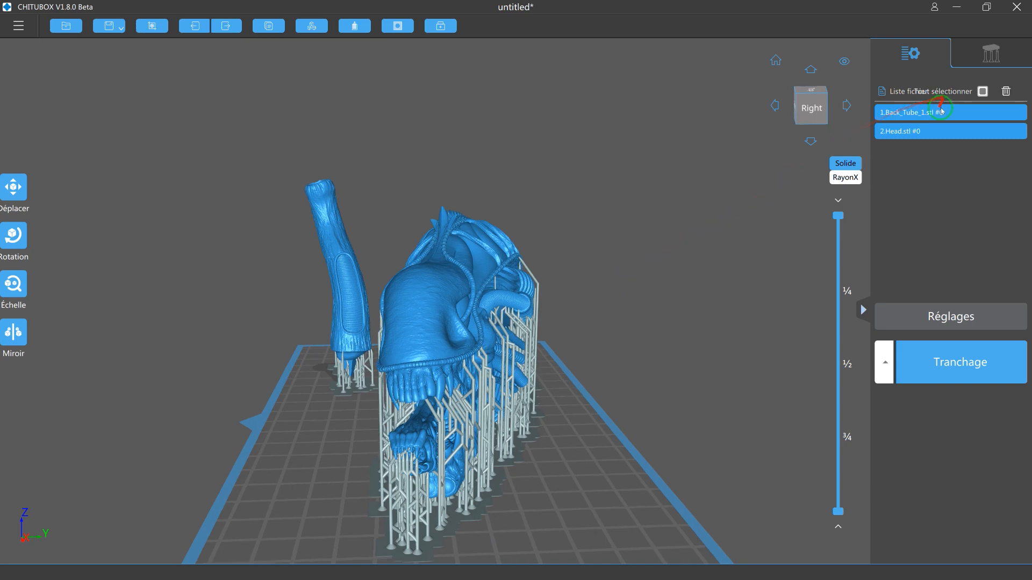
Deselect both models and reposition only the head on the plate, at about X 11, Y 30.
left_click(981, 92)
right_click_drag(595, 345, 558, 360)
left_click_drag(510, 378, 544, 397)
right_click_drag(631, 392, 535, 380)
left_click_drag(566, 389, 575, 403)
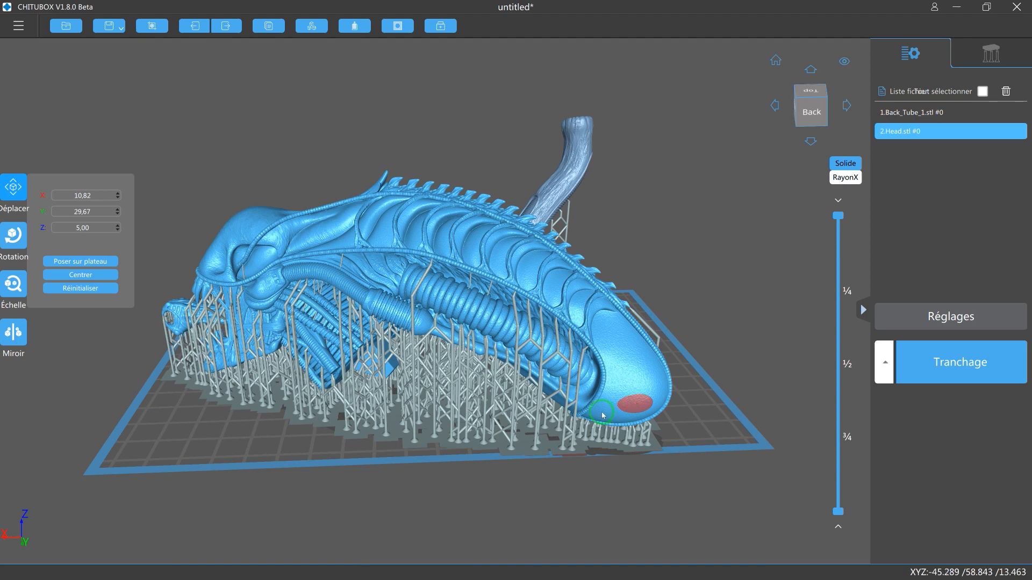
left_click_drag(602, 413, 603, 414)
Try to slice the build plate with the head at its rear edge, and cancel the operation.
right_click_drag(607, 476, 604, 497)
scroll(577, 505, "up", 2)
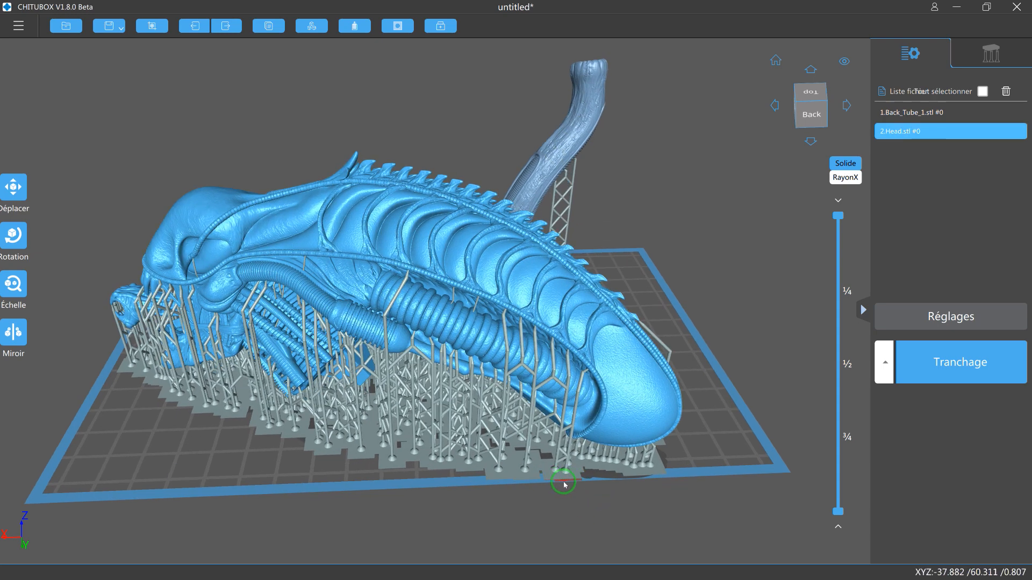
left_click(901, 379)
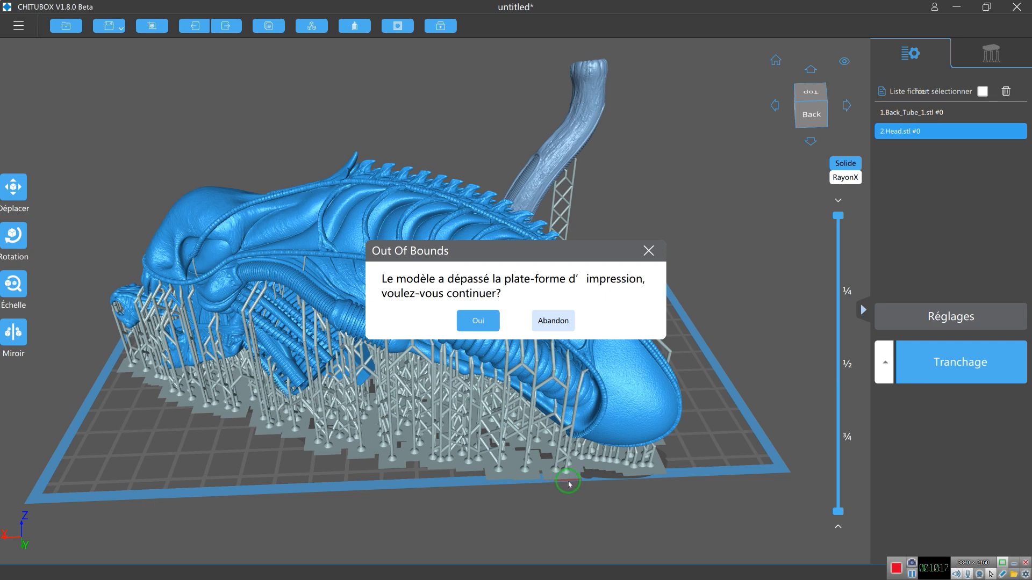
left_click(649, 251)
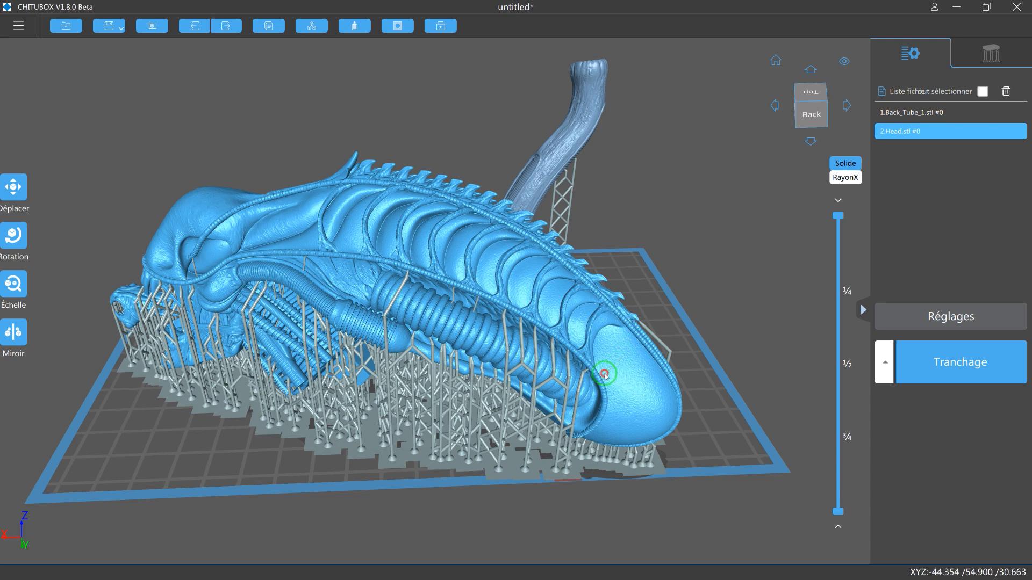
Reposition the supported head inside the plate boundary, at about X -19, Y 28, and check its rear edge.
left_click_drag(605, 375, 711, 360)
right_click_drag(769, 302, 732, 286)
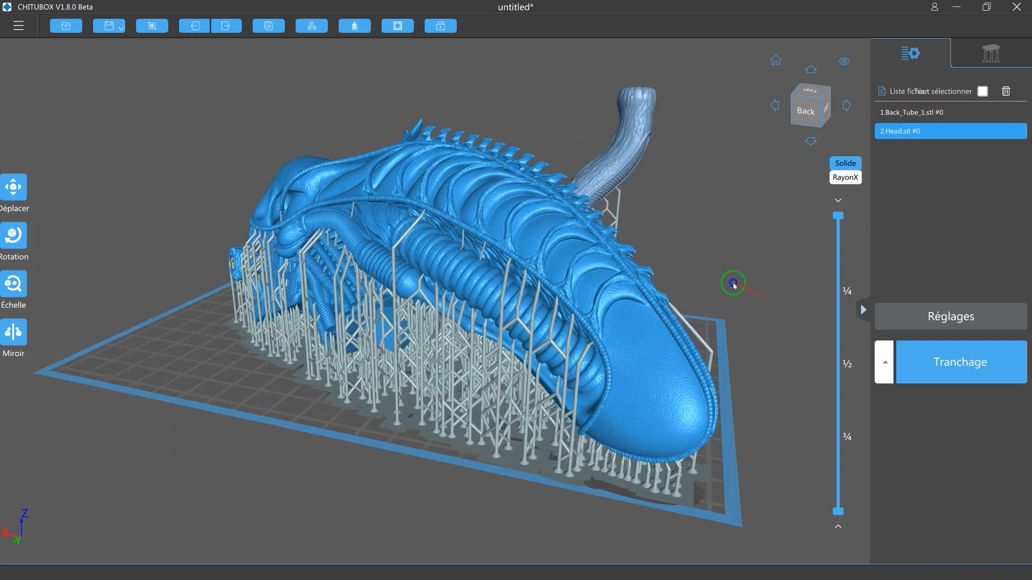
right_click_drag(630, 404, 652, 410)
left_click_drag(662, 411, 668, 413)
right_click_drag(773, 423, 709, 424)
left_click(543, 416)
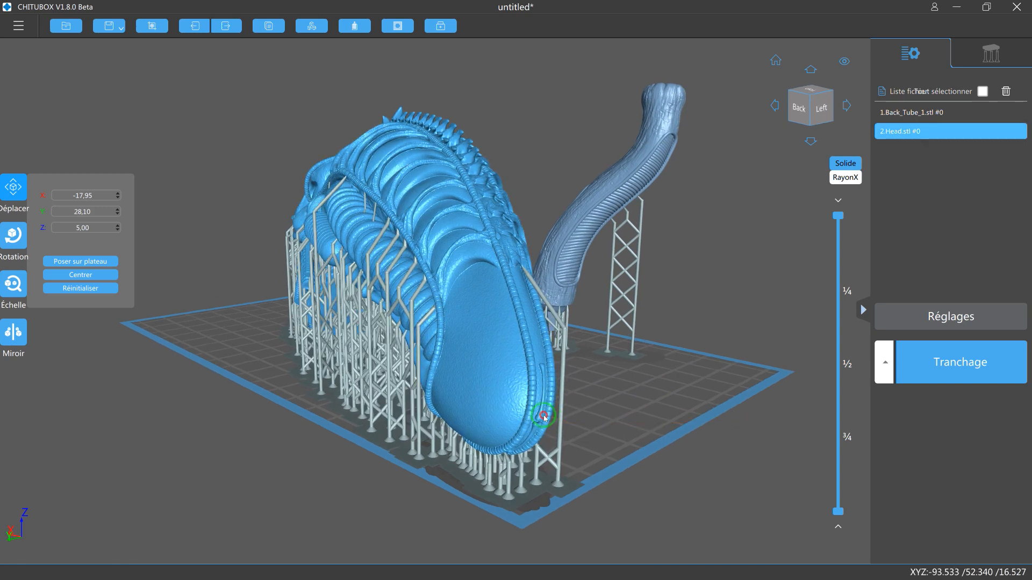
left_click_drag(547, 419, 556, 419)
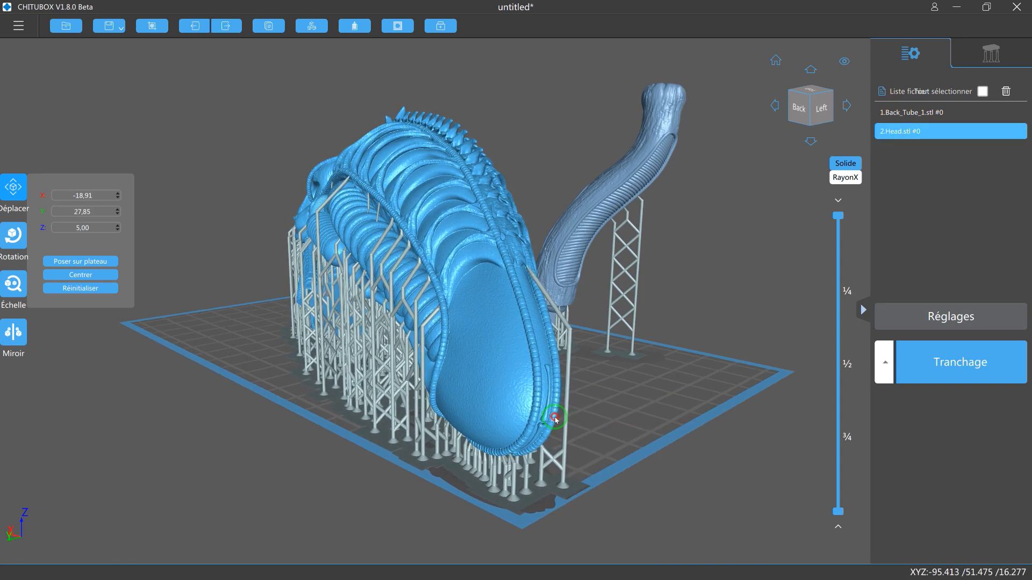
right_click_drag(383, 527, 428, 531)
right_click_drag(582, 500, 605, 510)
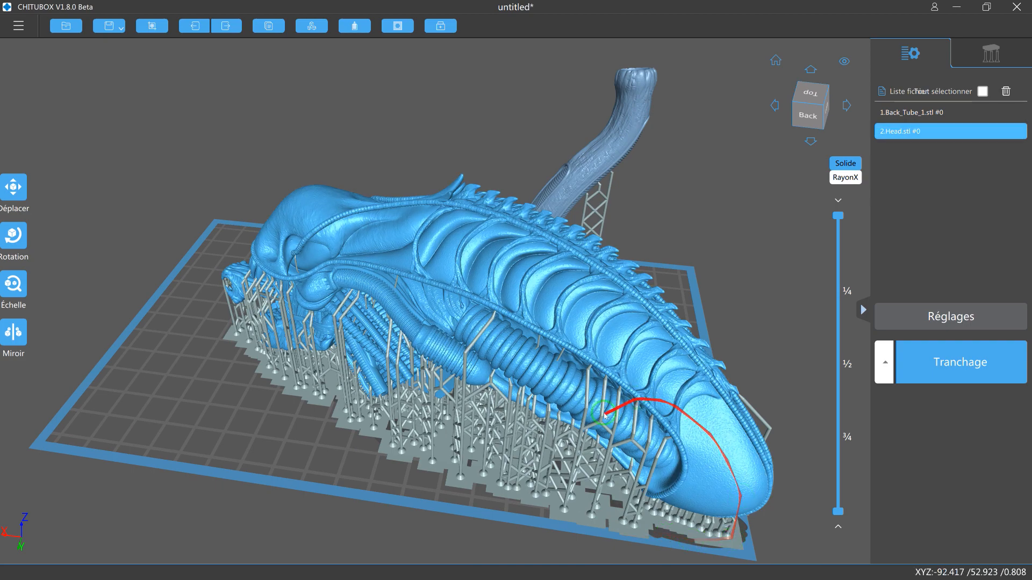
Move the supported back tube along the front of the plate to about X -22, Y -35.
left_click_drag(586, 396, 502, 346)
scroll(704, 330, "down", 1)
right_click_drag(703, 365, 527, 350)
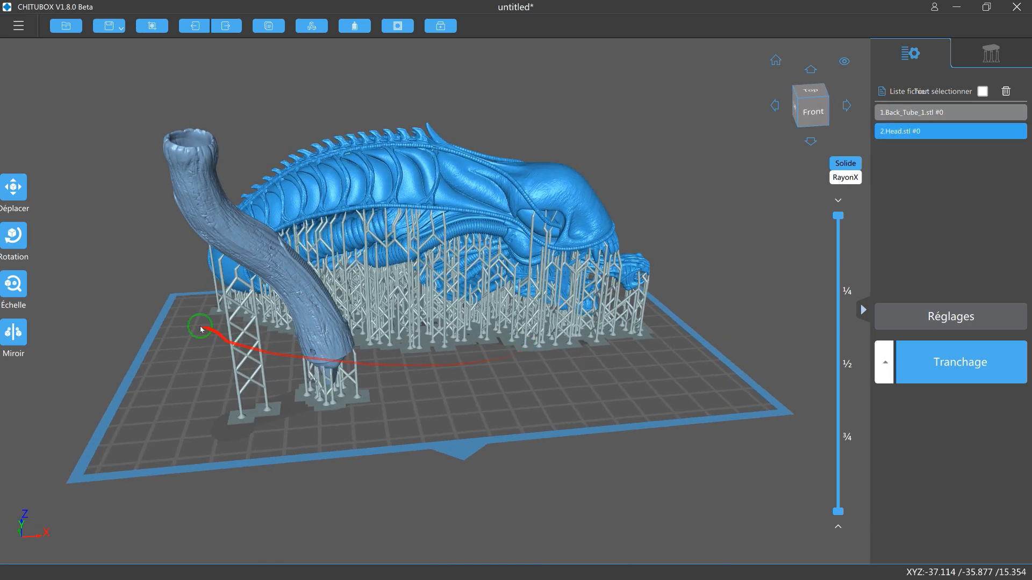
mouse_move(691, 349)
right_mouse_down()
mouse_move(686, 288)
mouse_move(696, 354)
right_mouse_up()
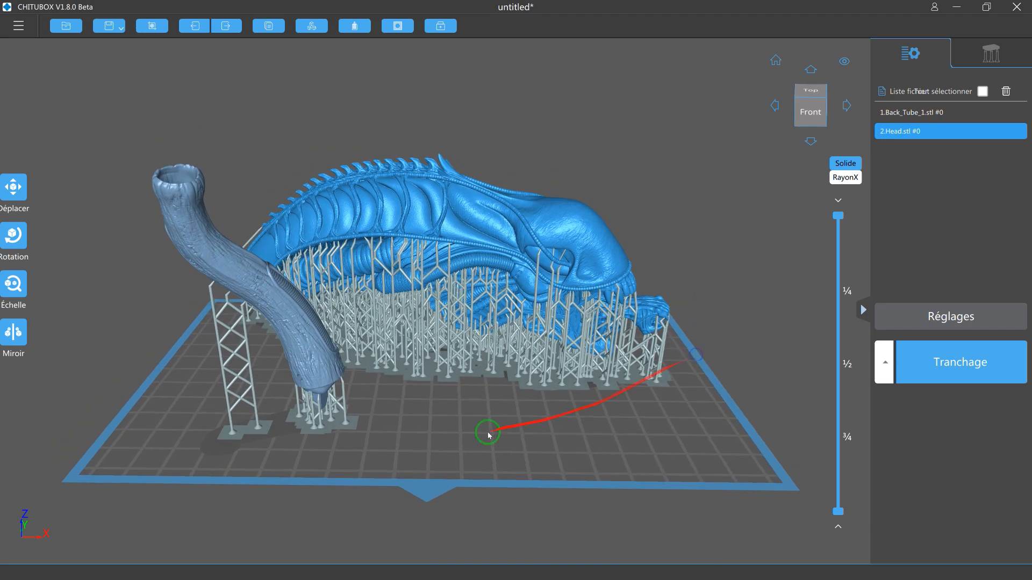
left_click_drag(346, 395, 428, 385)
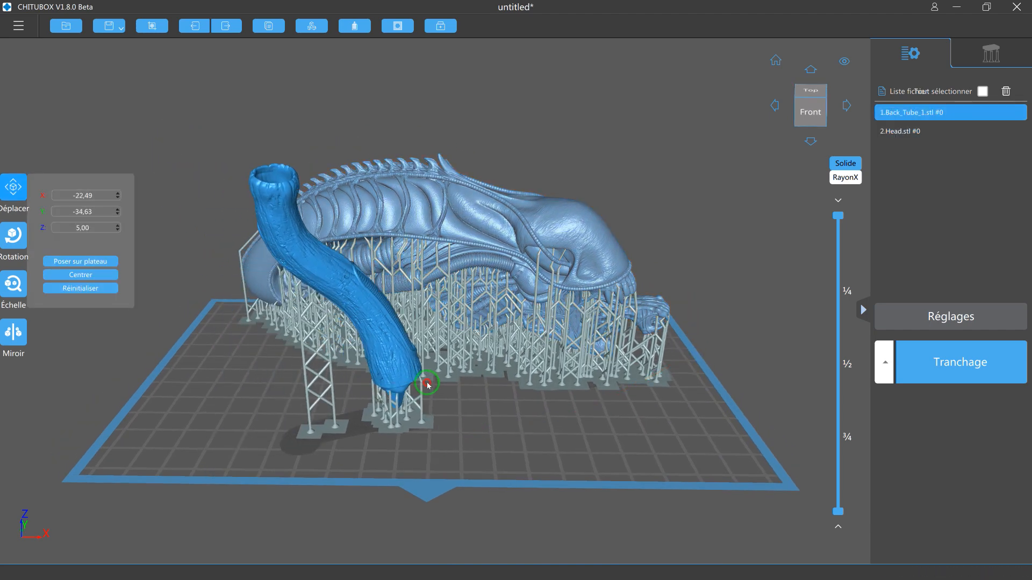
Slice the build plate containing the supported tube and head models.
left_click(724, 270)
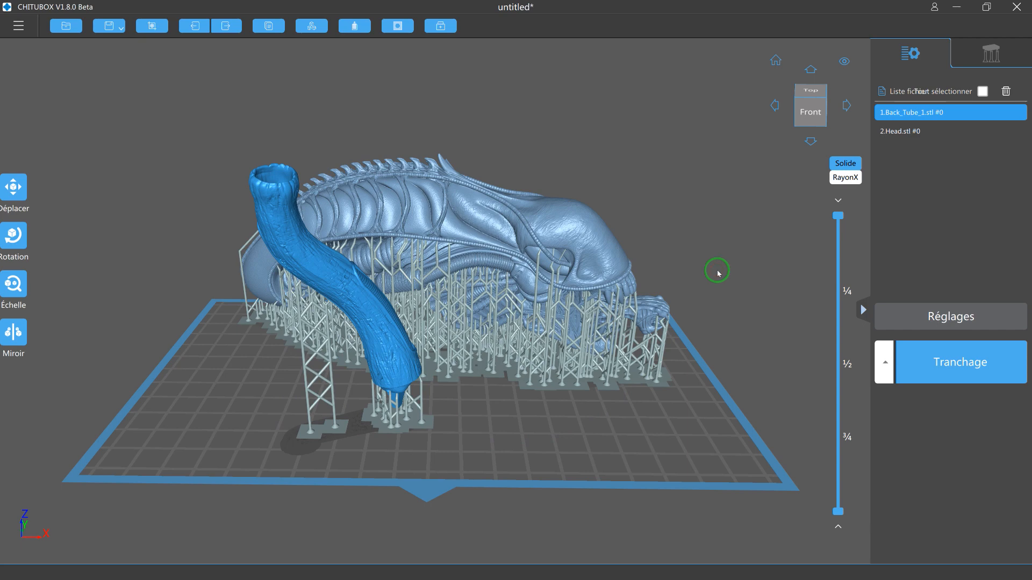
left_click(945, 366)
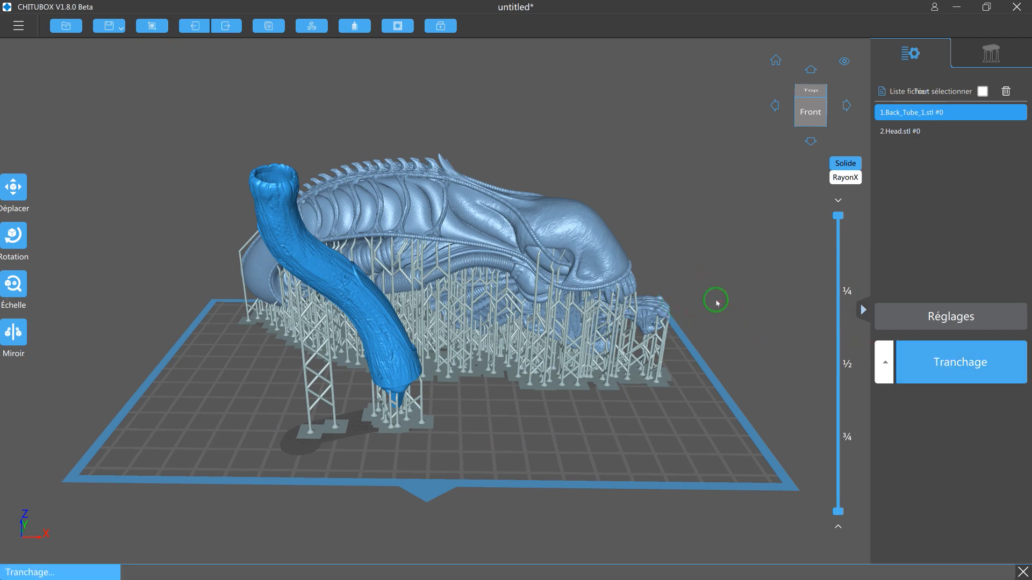